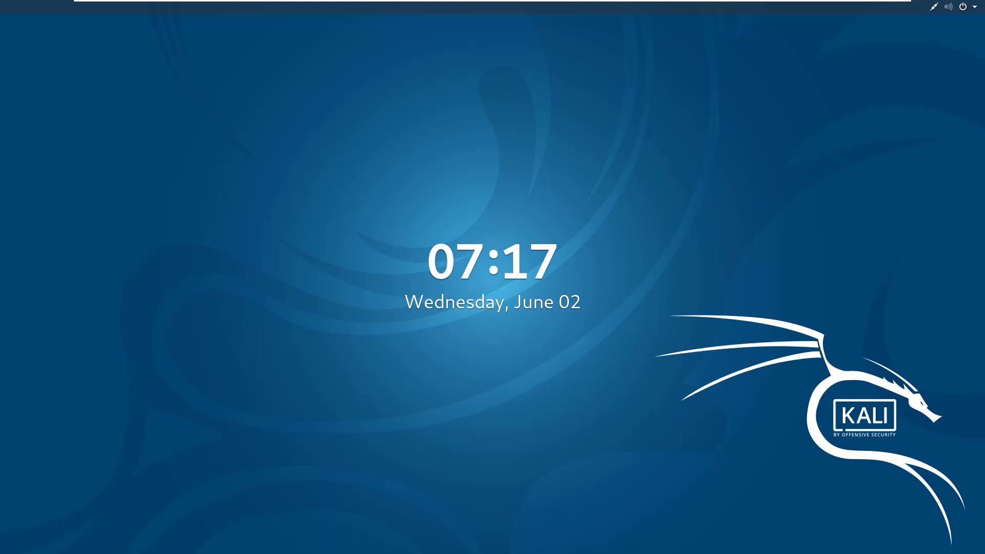
Unlock Kali with the root password, then switch to the Windows 10 VM and run cmd
key("Return")
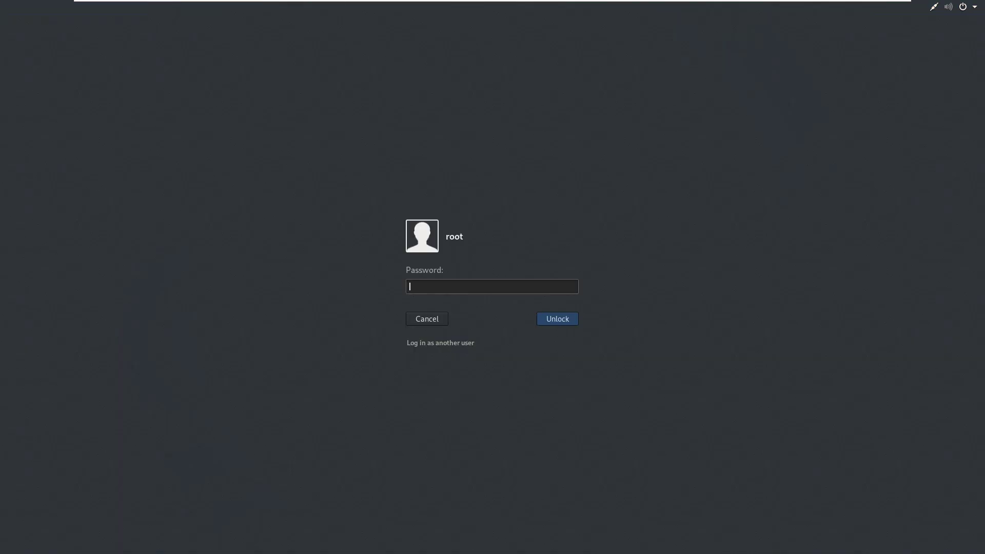
type("toor")
key("Return")
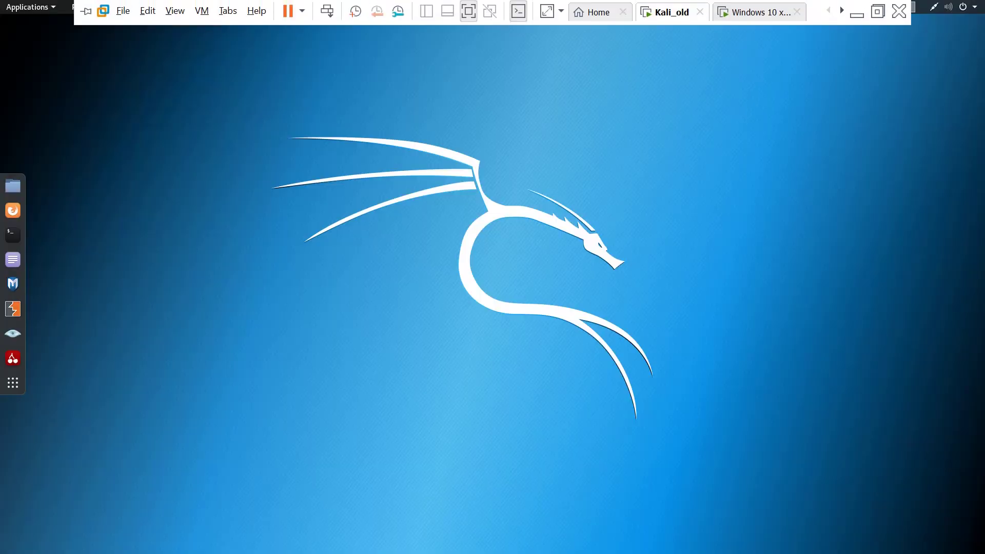
left_click(760, 11)
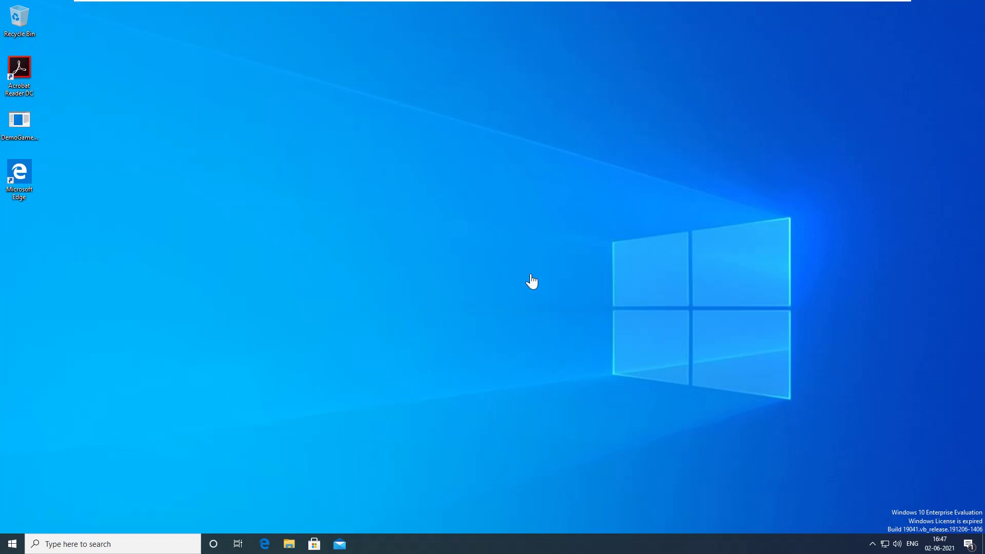
key("super+r")
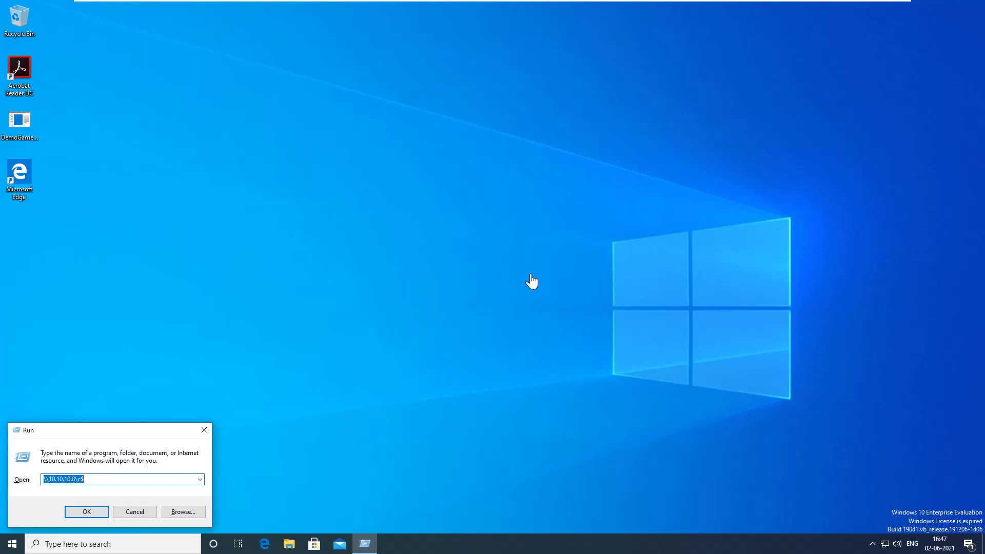
type("cmd")
key("Return")
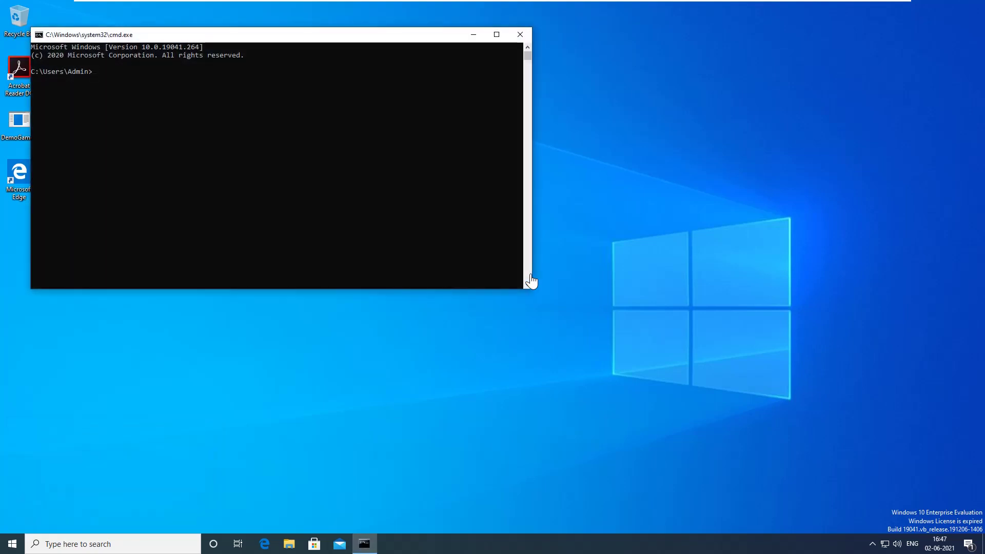
Set the Command Prompt font size to 20 in its Properties
right_click(305, 36)
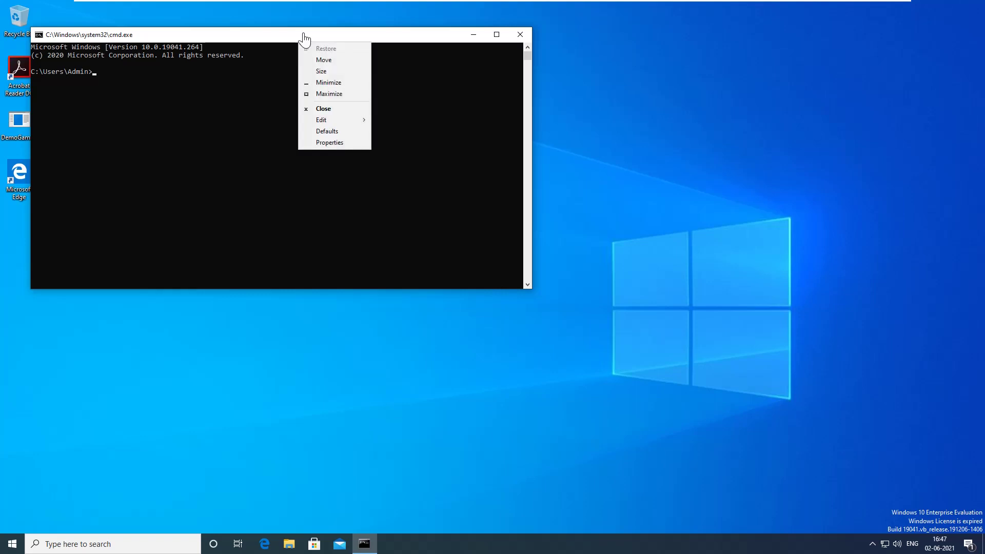
left_click(330, 142)
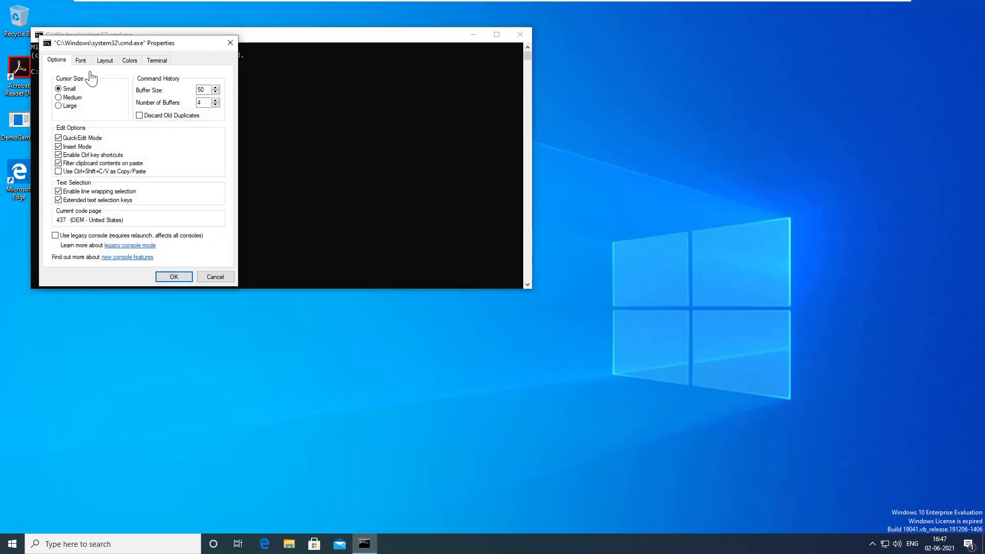
left_click(81, 60)
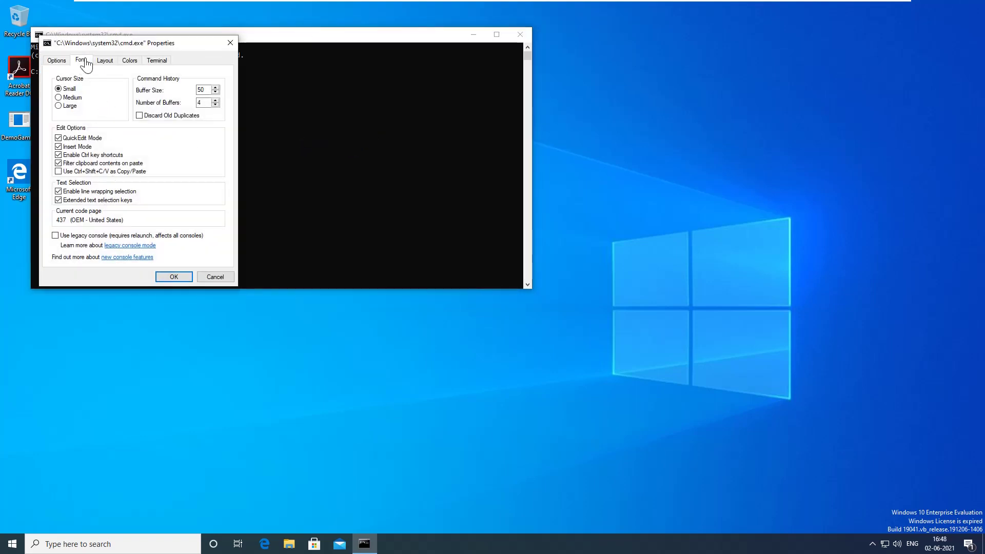
left_click(61, 109)
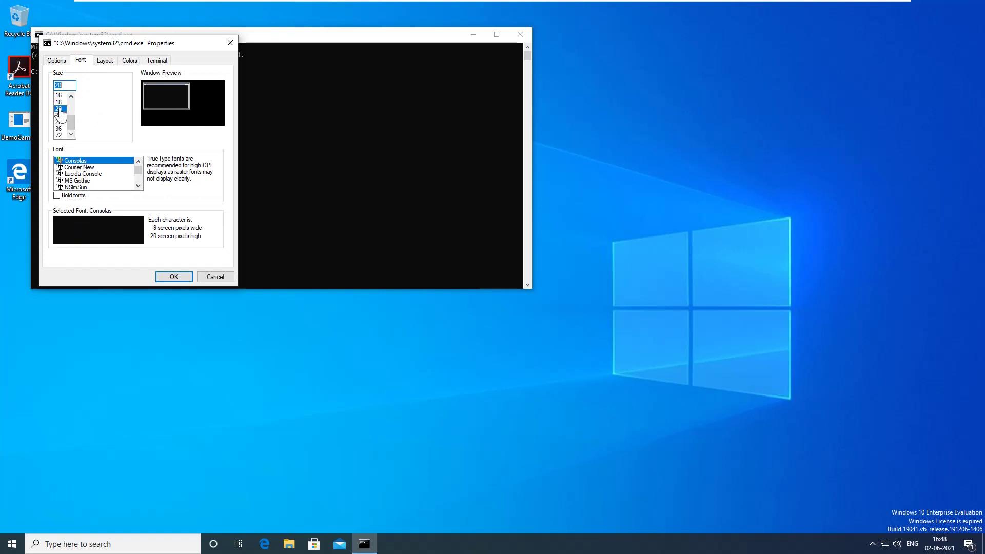
left_click(174, 277)
left_click(342, 199)
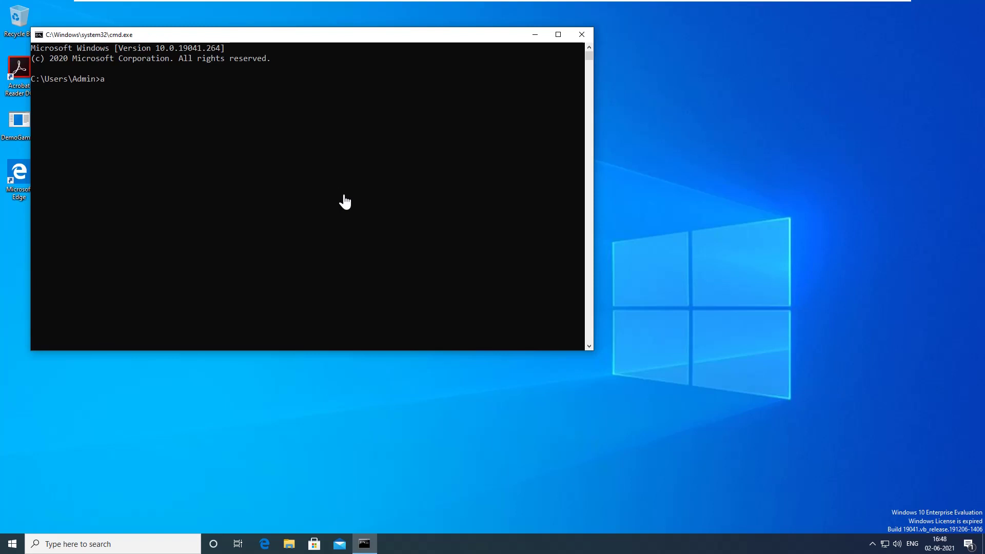
type("arp -")
type("a")
Run arp -a and highlight the entries for gateway 10.10.10.2 and host 10.10.10.7
key("Return")
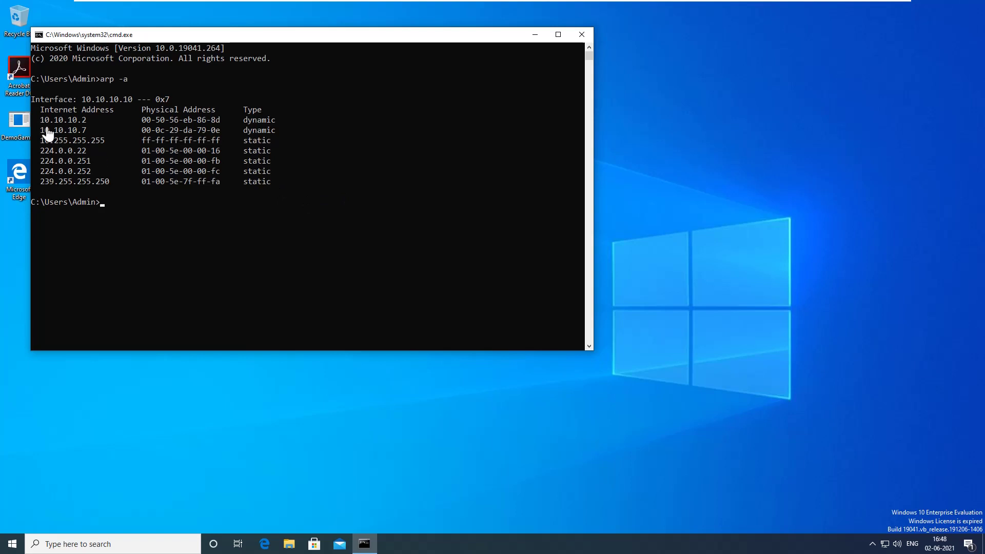
left_click_drag(40, 120, 219, 121)
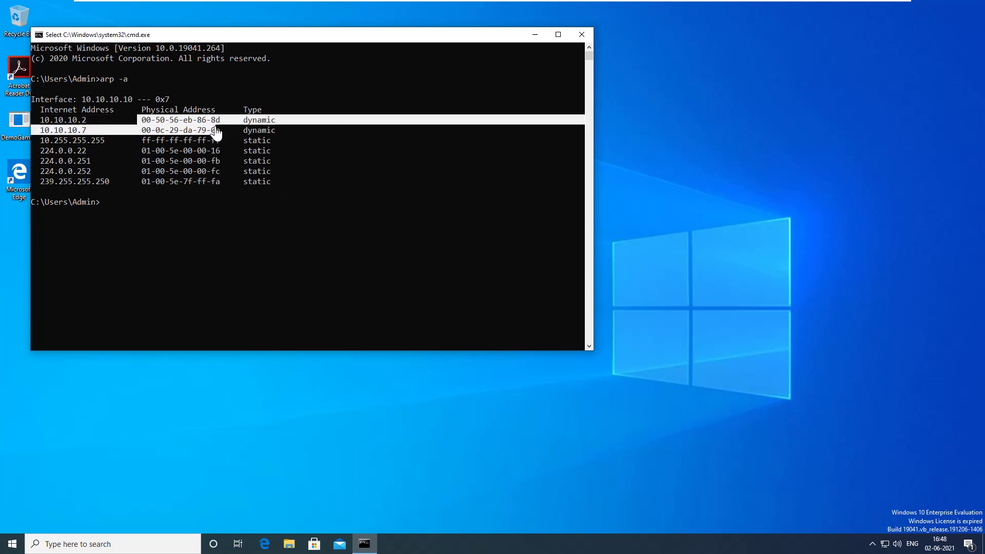
left_click_drag(41, 131, 87, 133)
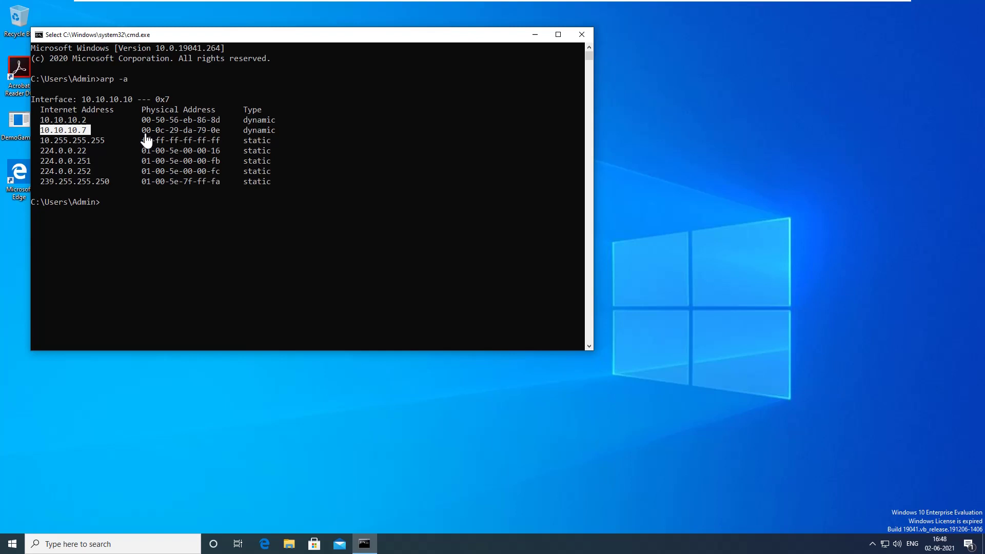
left_click_drag(142, 130, 221, 135)
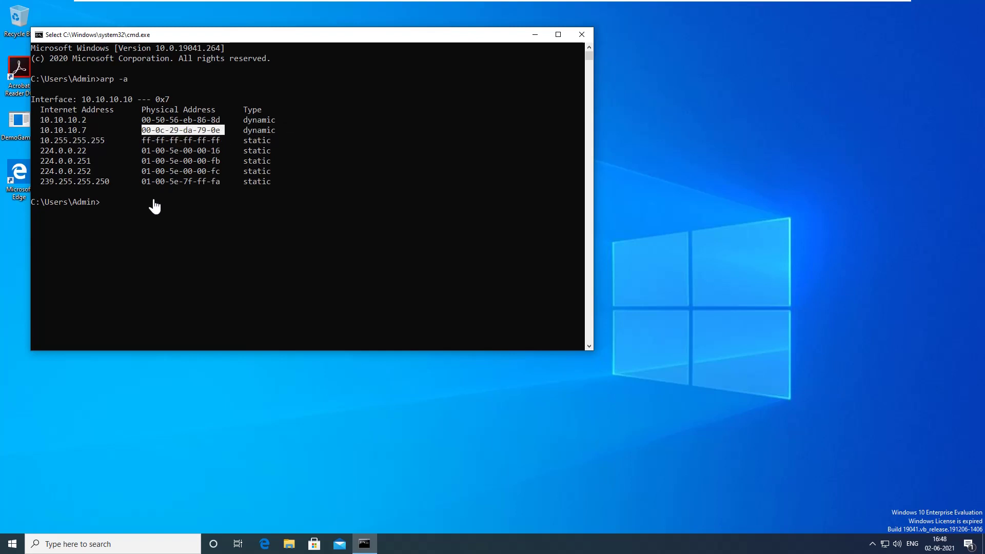
left_click(163, 225)
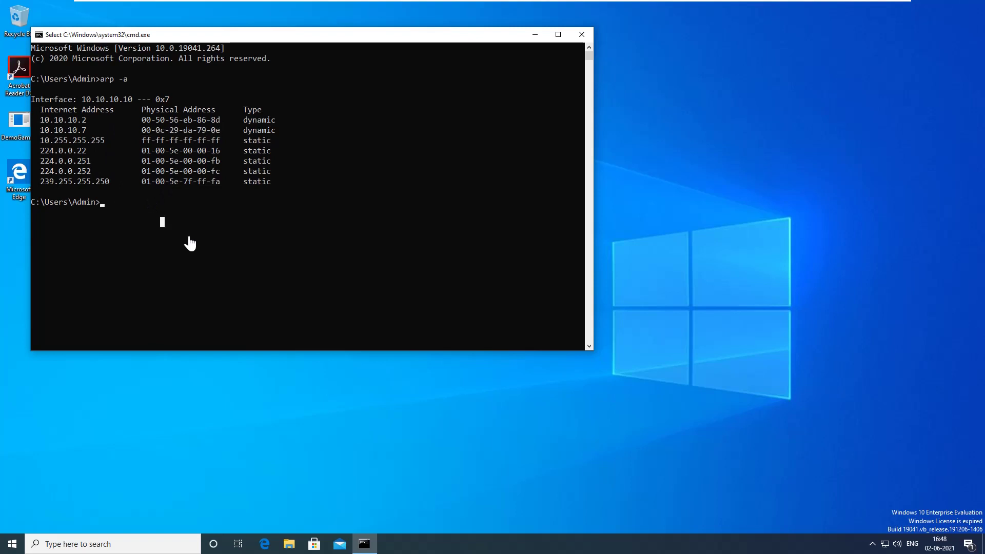
type("ipco")
type("nfig")
Run ipconfig and copy the default gateway address 10.10.10.2
key("Return")
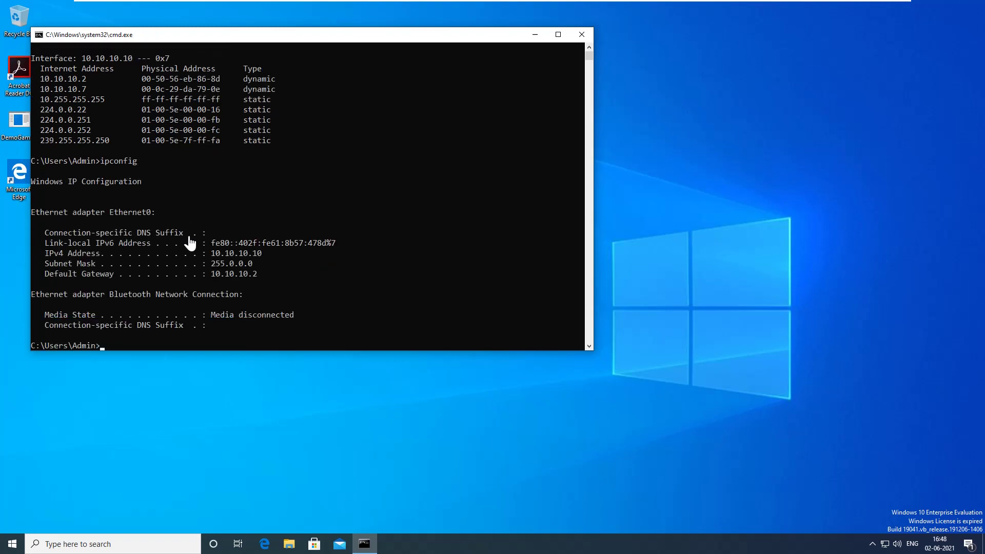
mouse_move(213, 285)
left_mouse_down()
mouse_move(259, 284)
mouse_move(257, 275)
left_mouse_up()
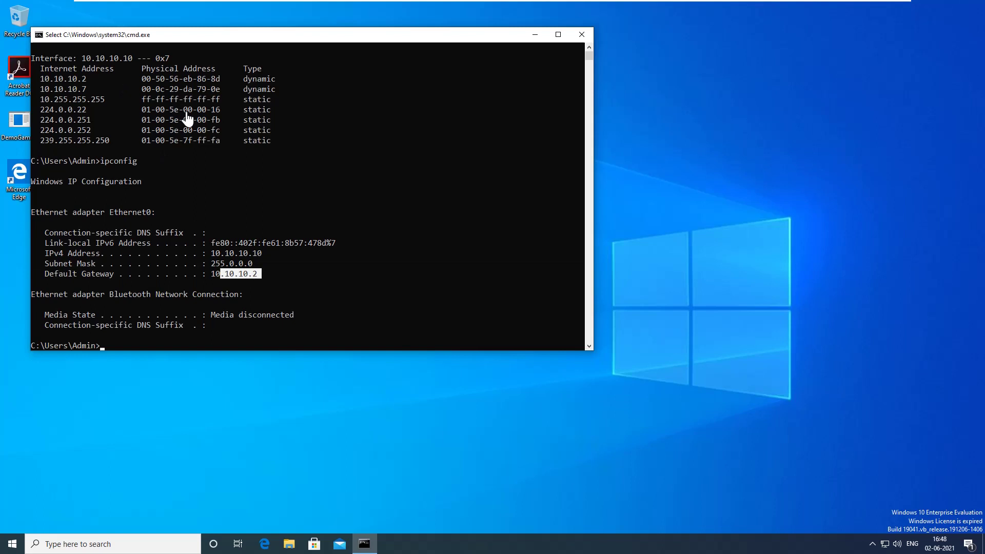
key("Return")
scroll(199, 125, "up", 1)
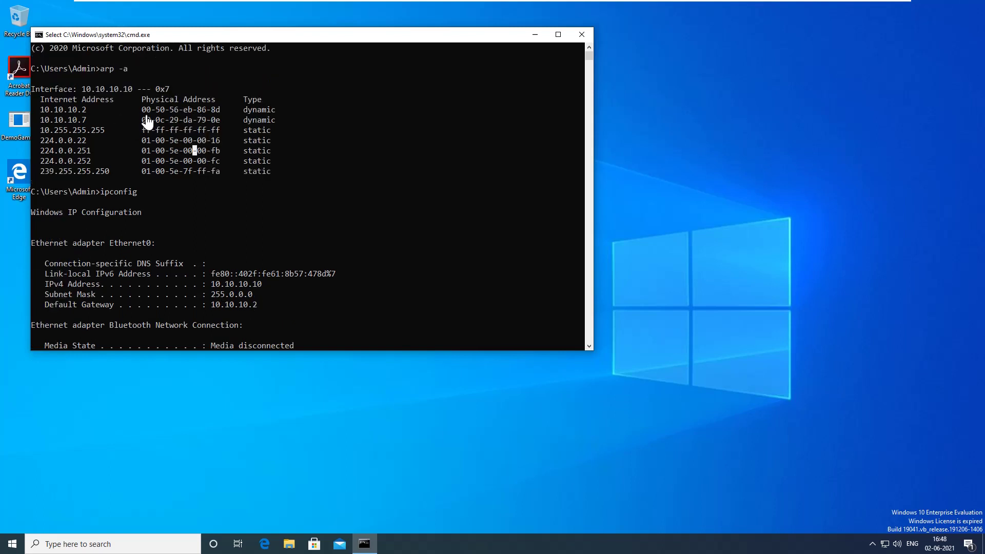
Highlight MACs 00-50-56-eb-86-8d and 00-0c-29-da-79-0e in the ARP output
left_click_drag(146, 109, 238, 110)
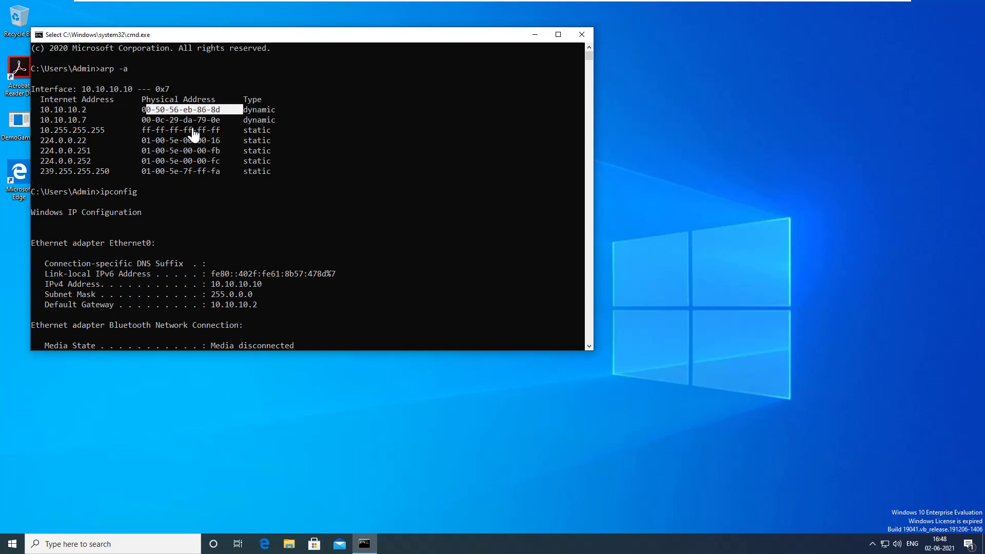
left_click_drag(143, 120, 225, 122)
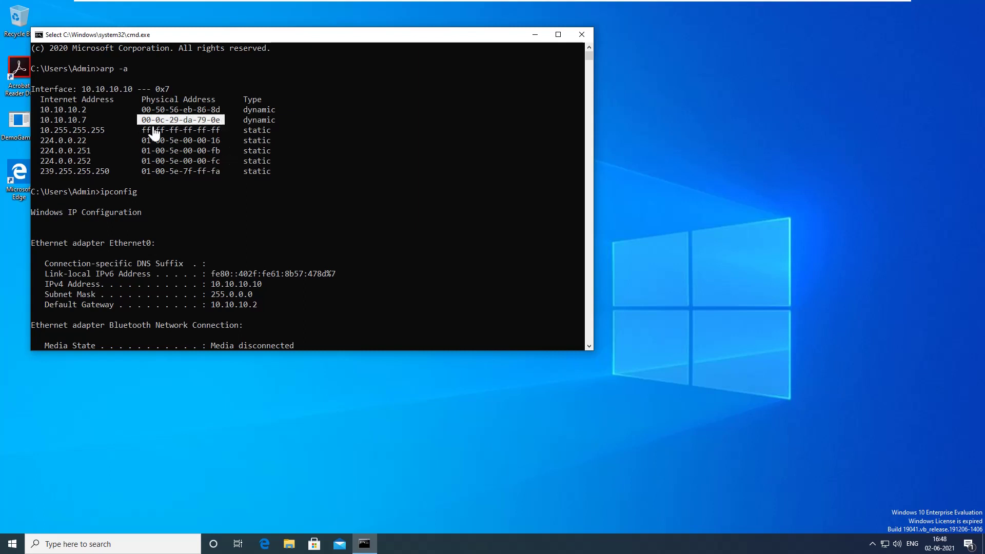
left_click(167, 162)
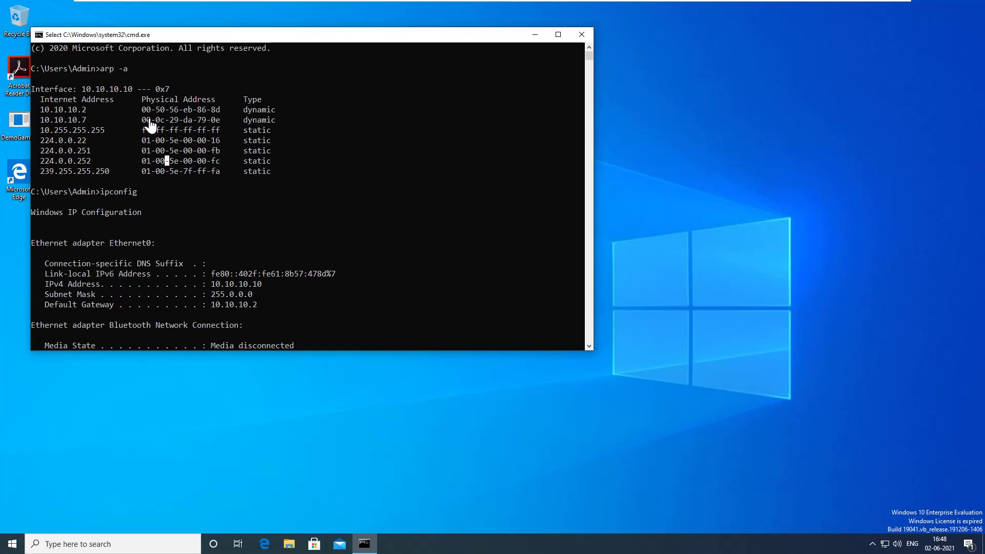
left_click_drag(142, 111, 223, 112)
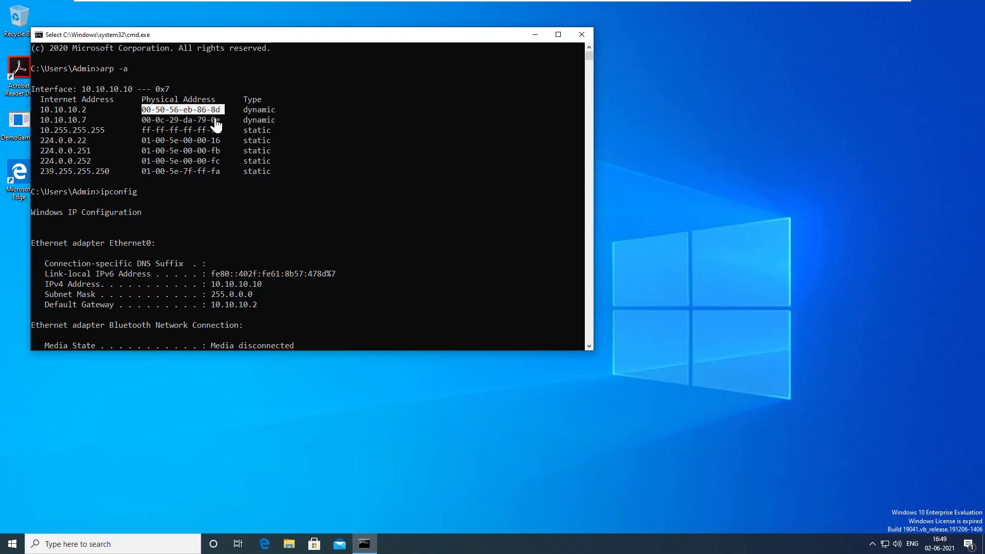
left_click_drag(223, 121, 145, 121)
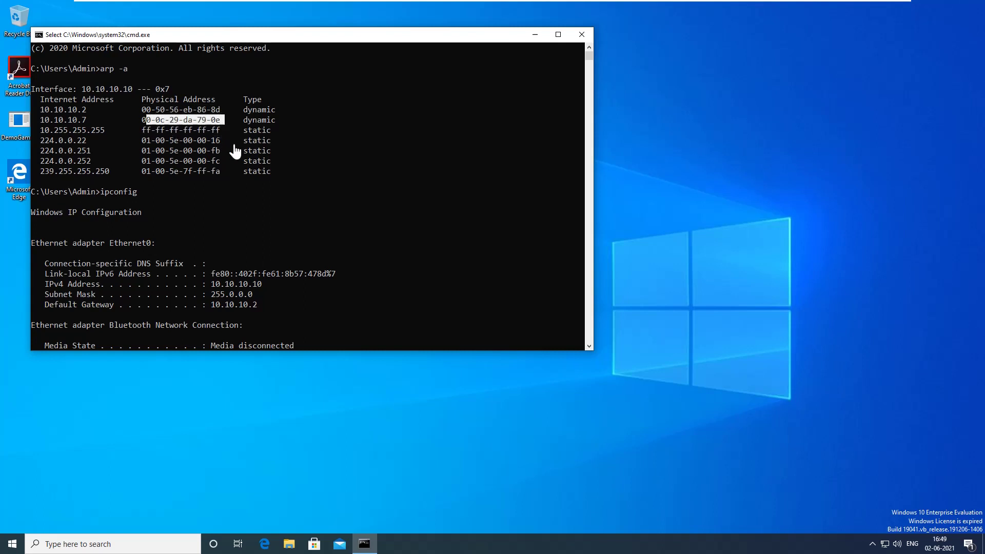
left_click(236, 141)
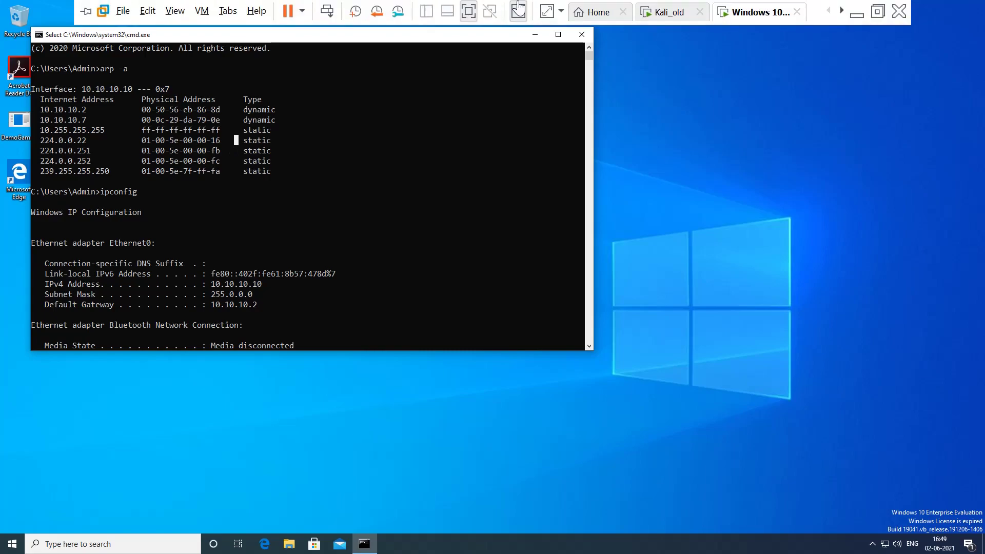
On Kali, open a terminal, enlarge its text and run ettercap -G
left_click(671, 11)
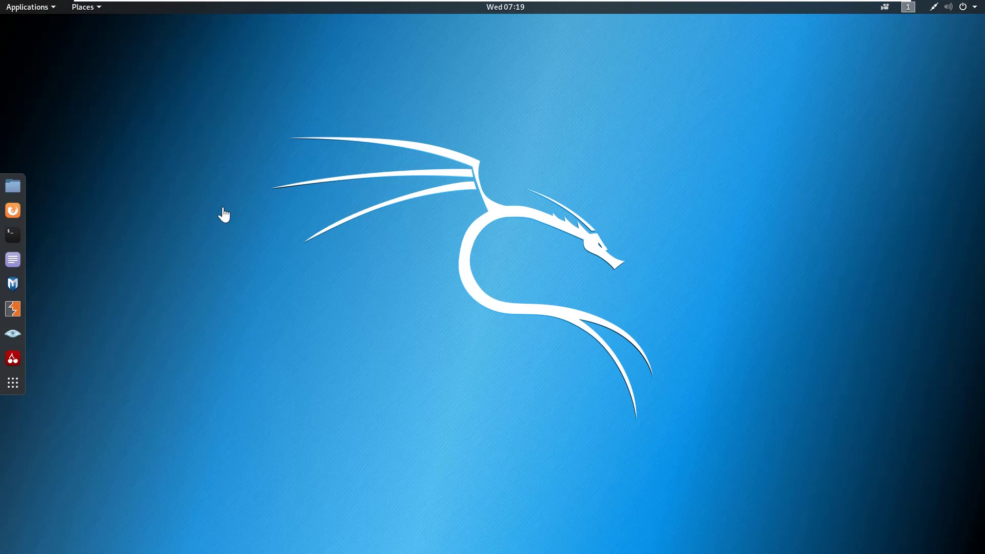
left_click(12, 235)
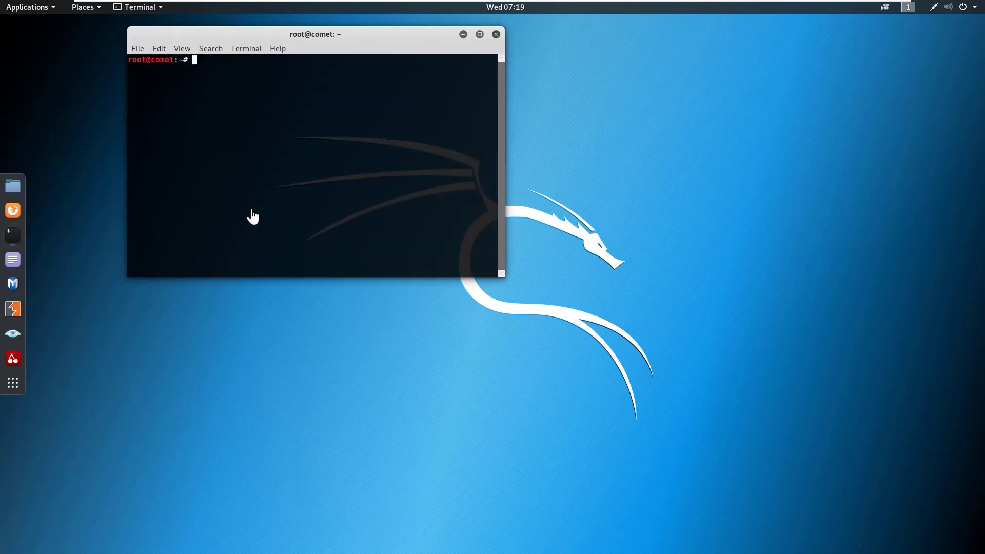
key("ctrl+shift+plus")
key("ctrl+shift+plus")
key("ctrl+shift+plus")
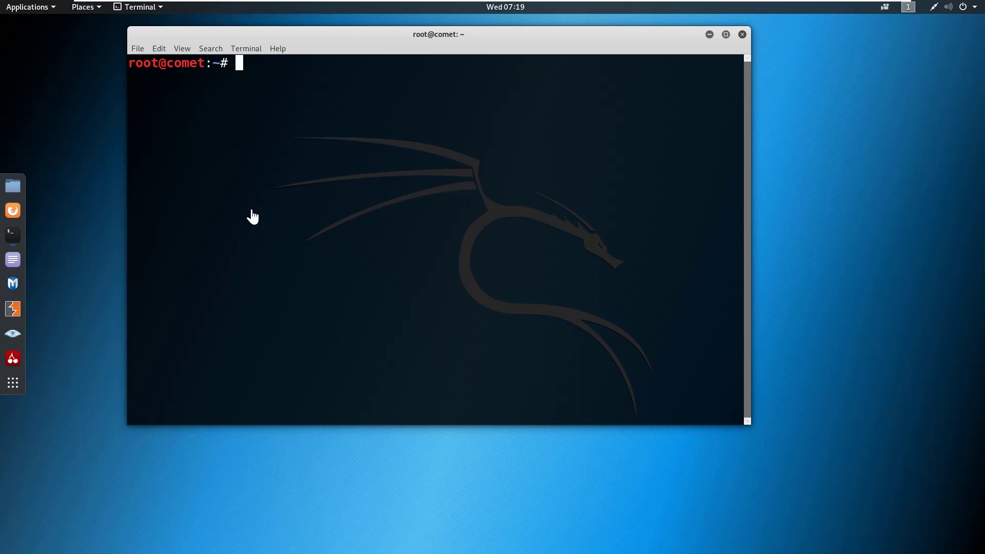
type("etterc")
type("ap -")
type("G")
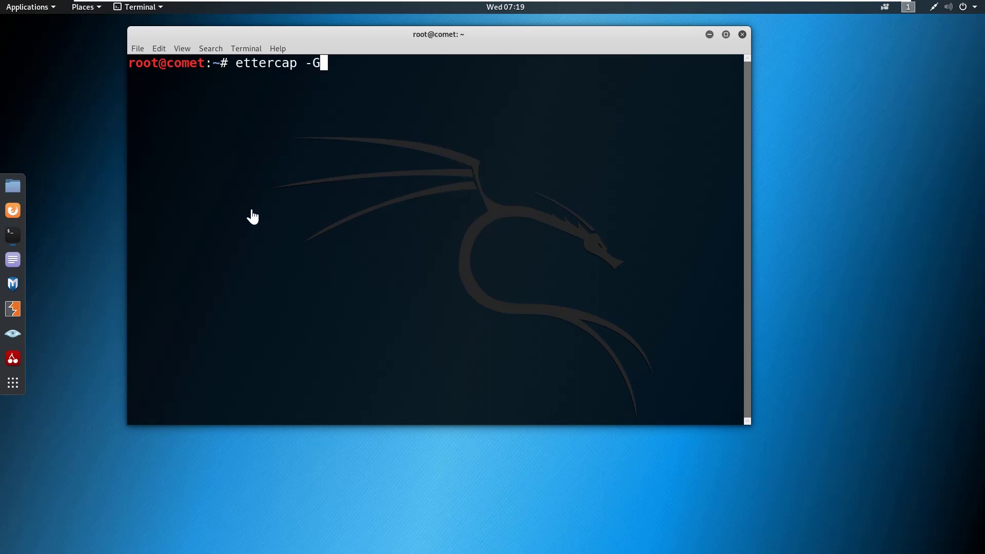
key("Return")
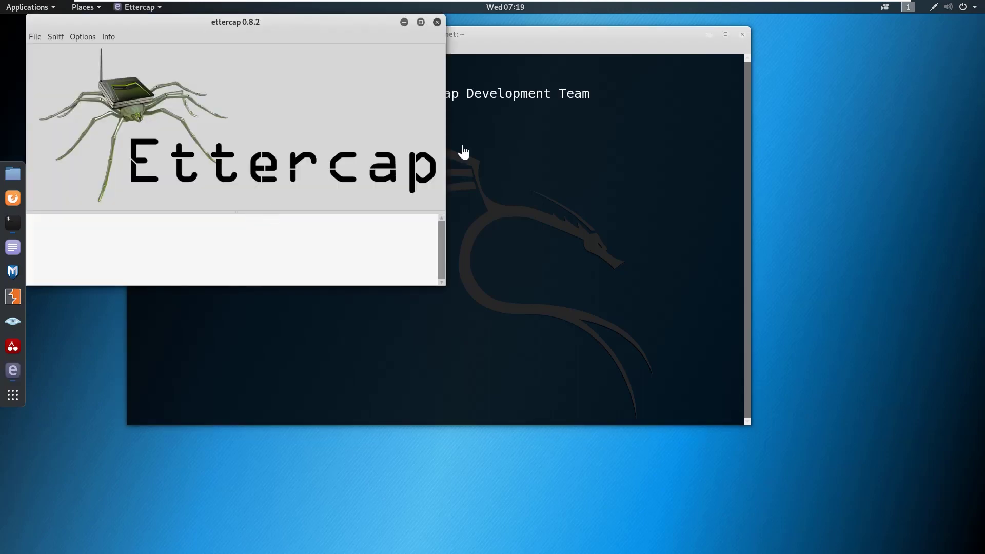
Start Ettercap unified sniffing on interface eth0
left_click_drag(280, 23, 350, 63)
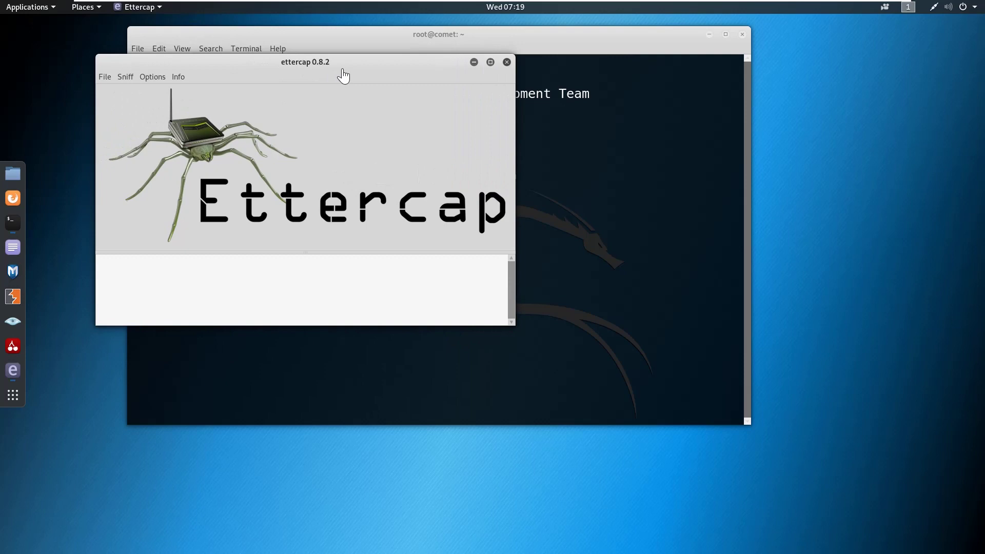
left_click(105, 78)
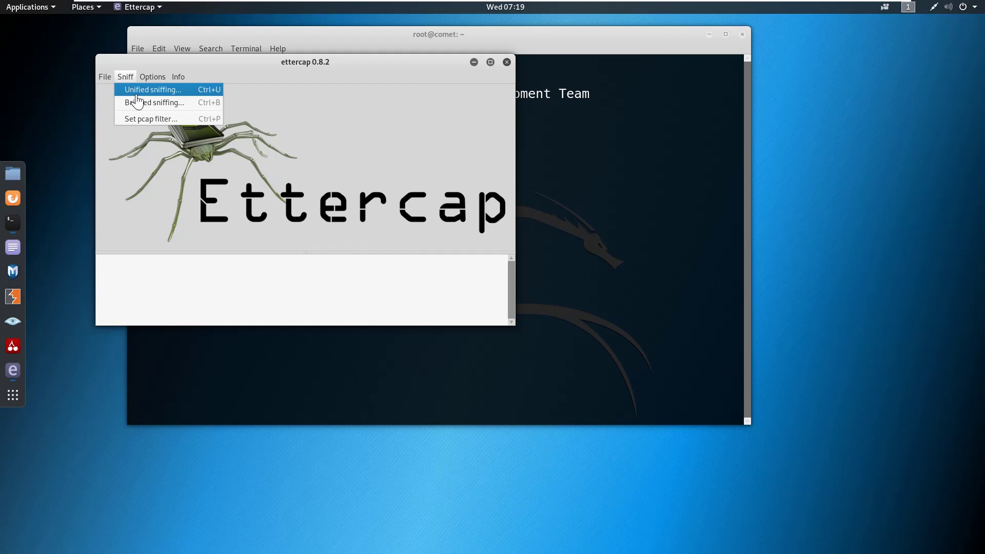
left_click(137, 93)
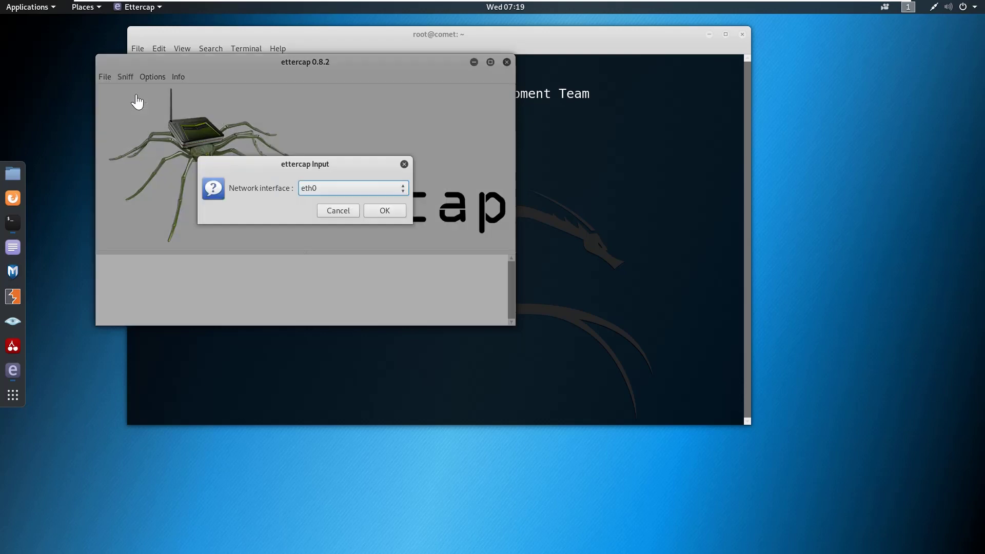
left_click(329, 189)
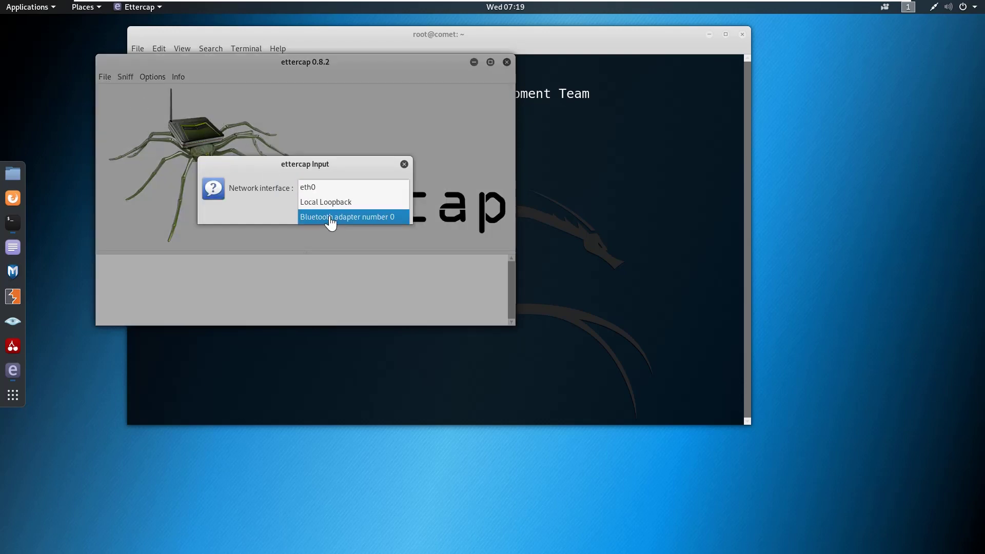
left_click(332, 188)
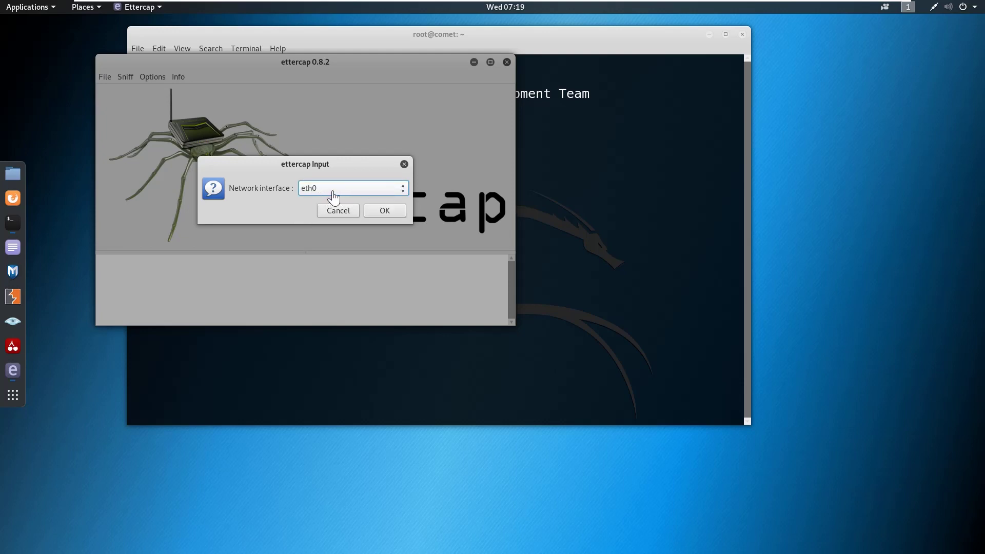
left_click(384, 211)
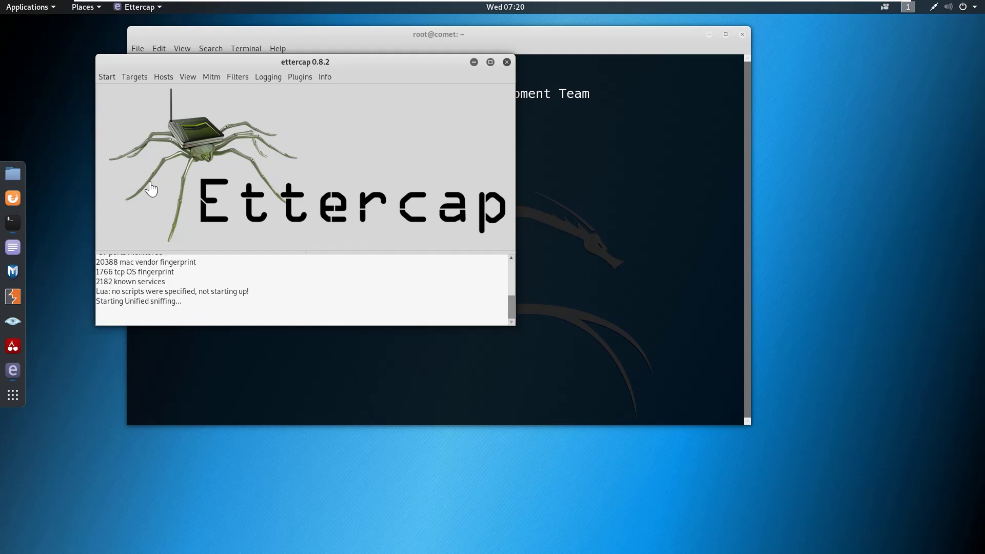
Open the Hosts list and select victim 10.10.10.10
left_click(134, 78)
left_click(162, 78)
left_click(163, 78)
left_click(176, 90)
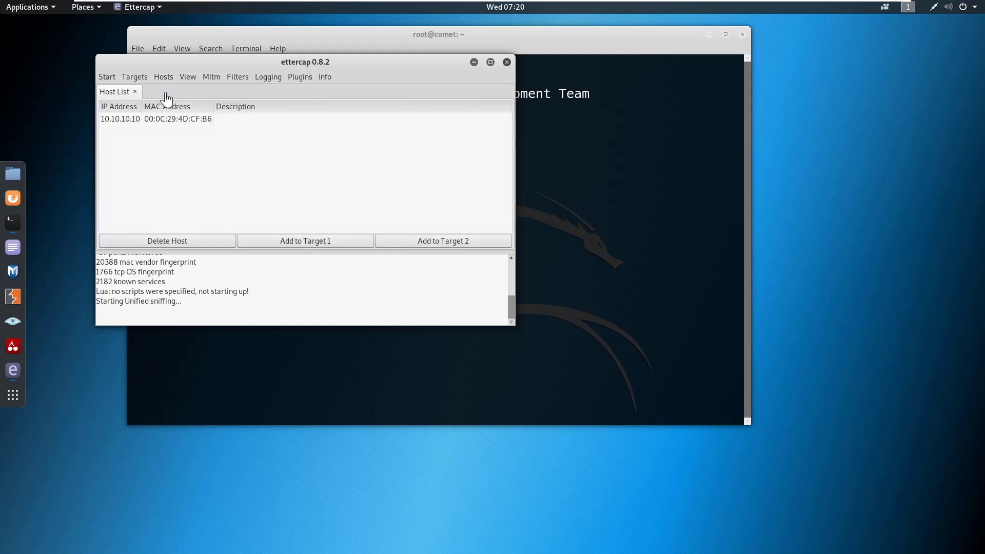
left_click(147, 120)
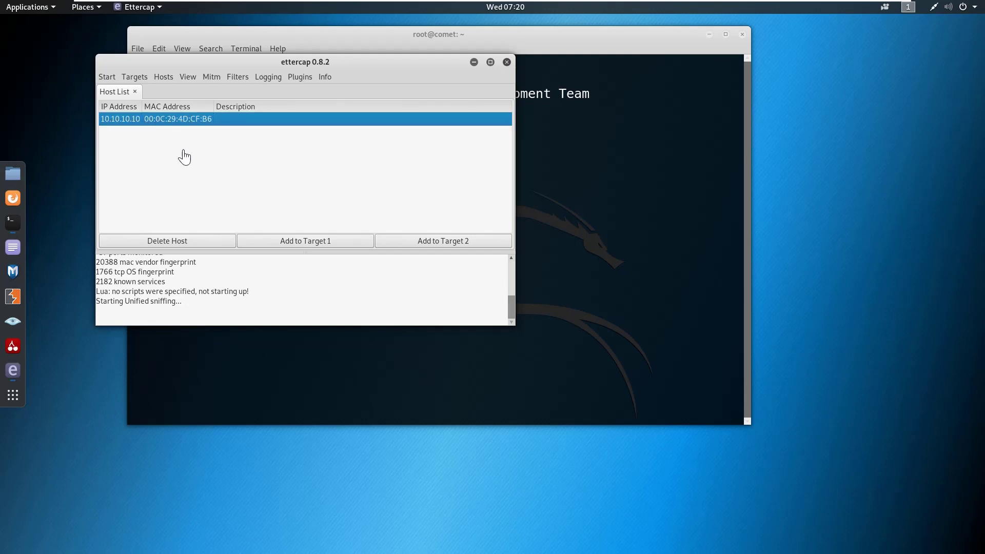
Scan for hosts, then select 10.10.10.2 and 10.10.10.10 in the refreshed list
left_click(163, 77)
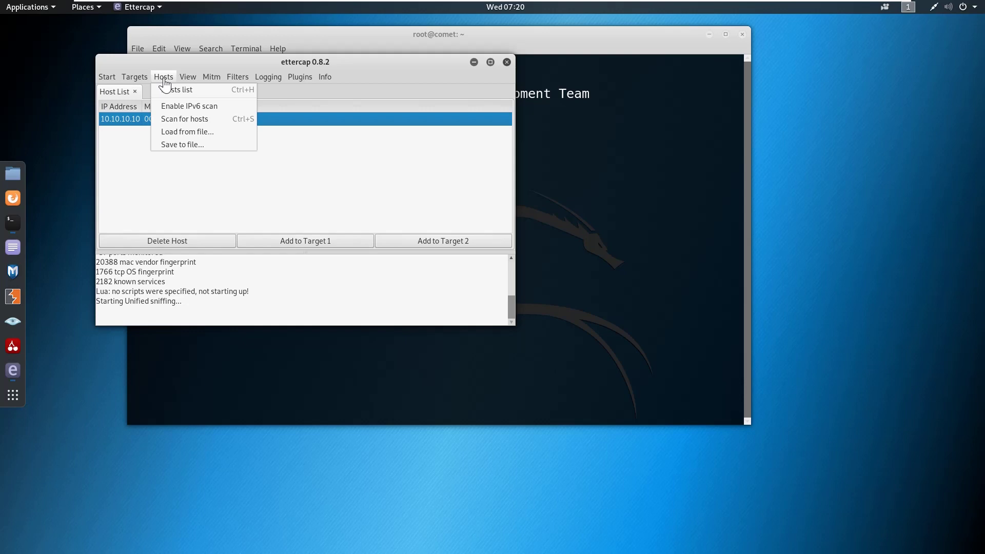
left_click(197, 122)
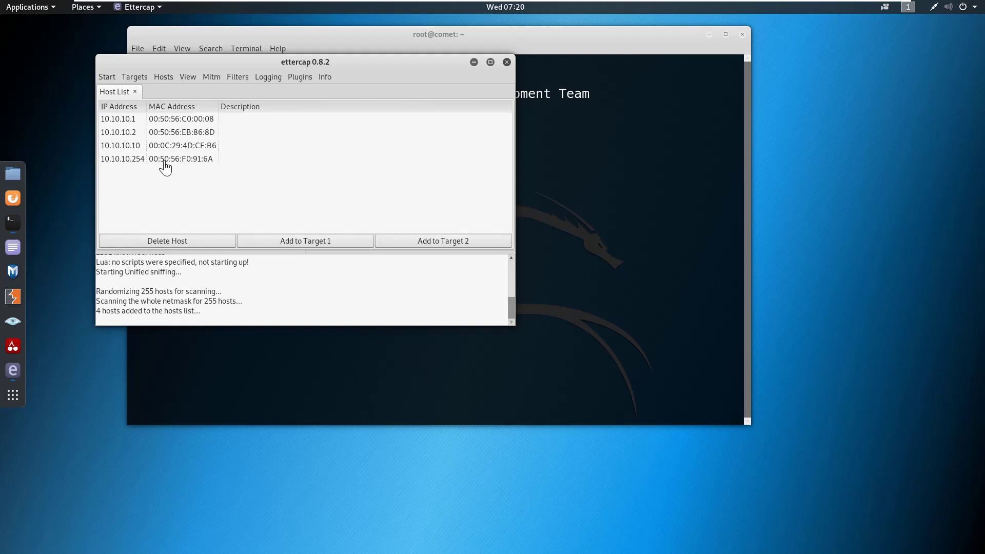
left_click(131, 132)
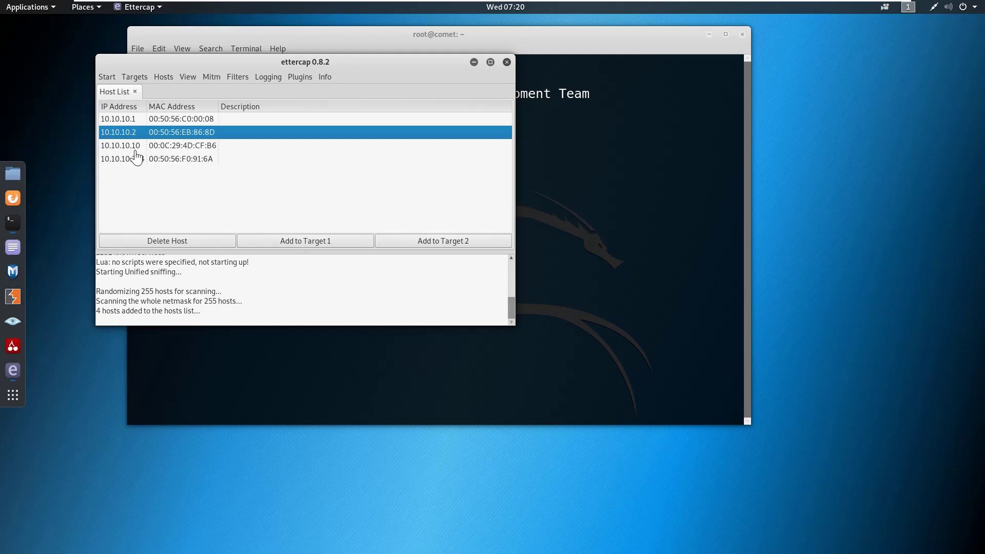
left_click(136, 146)
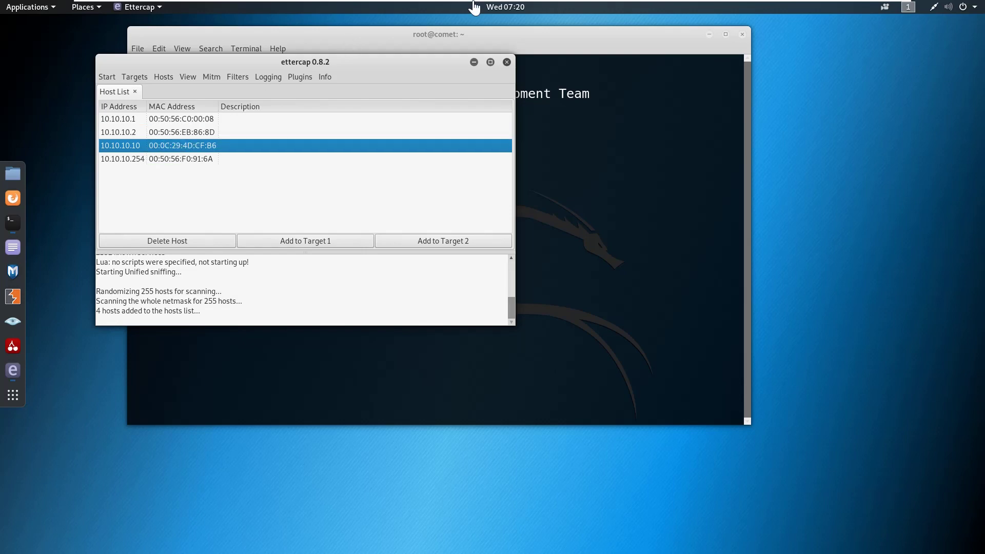
mouse_move(593, 5)
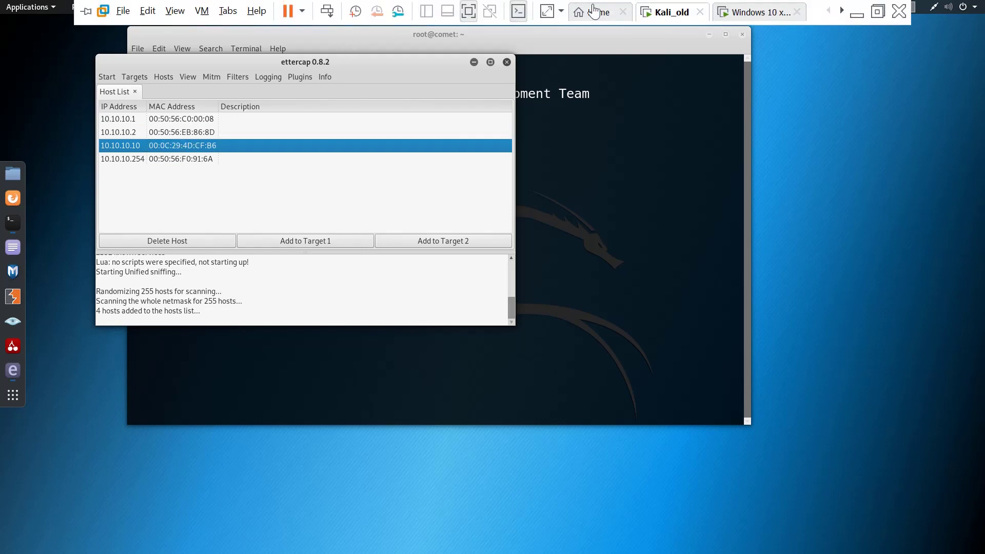
left_click(750, 12)
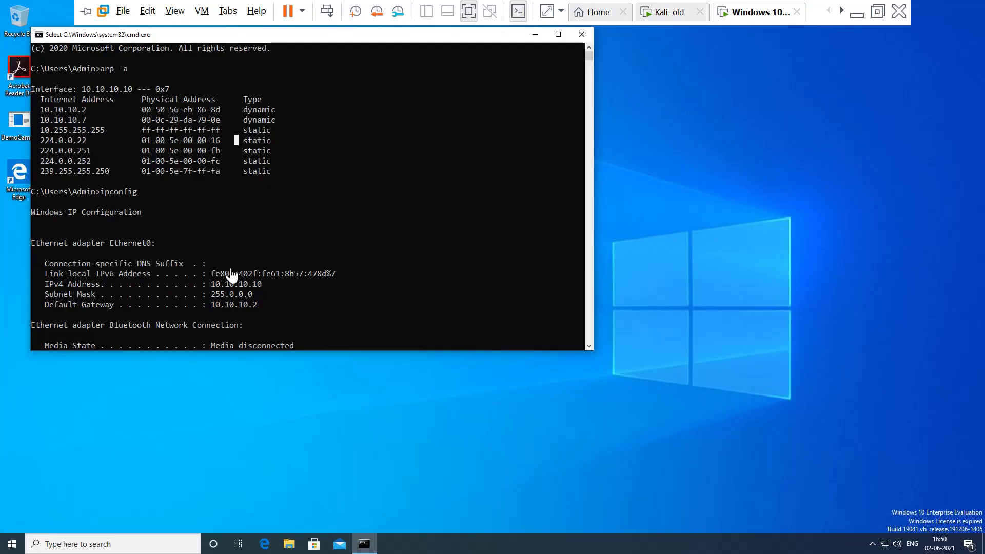
left_click_drag(211, 283, 274, 284)
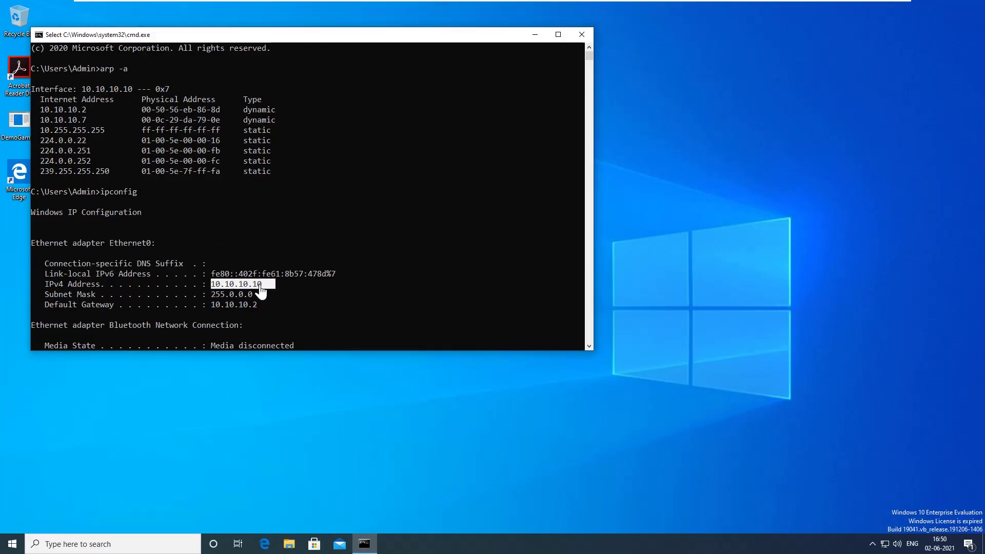
left_click_drag(211, 304, 257, 305)
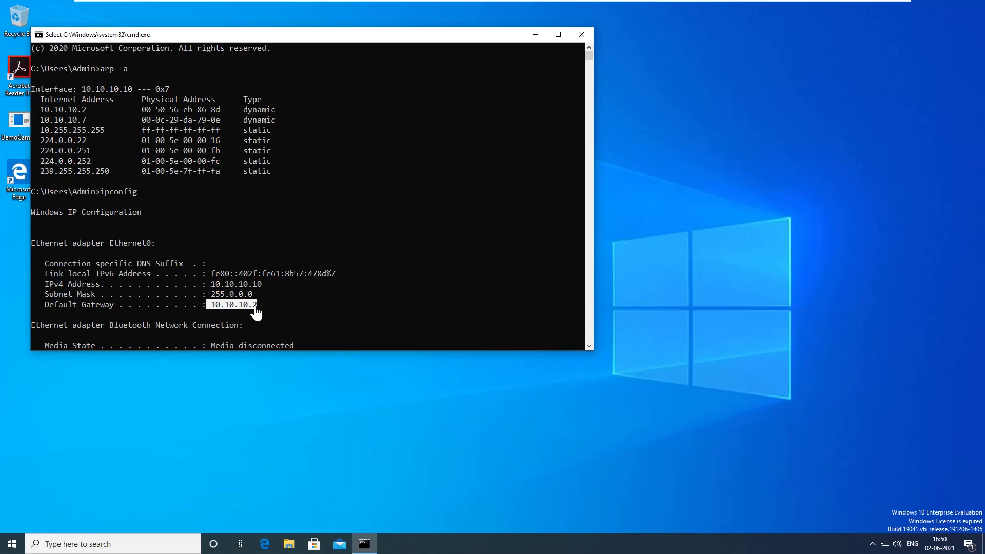
right_click(342, 291)
mouse_move(468, 6)
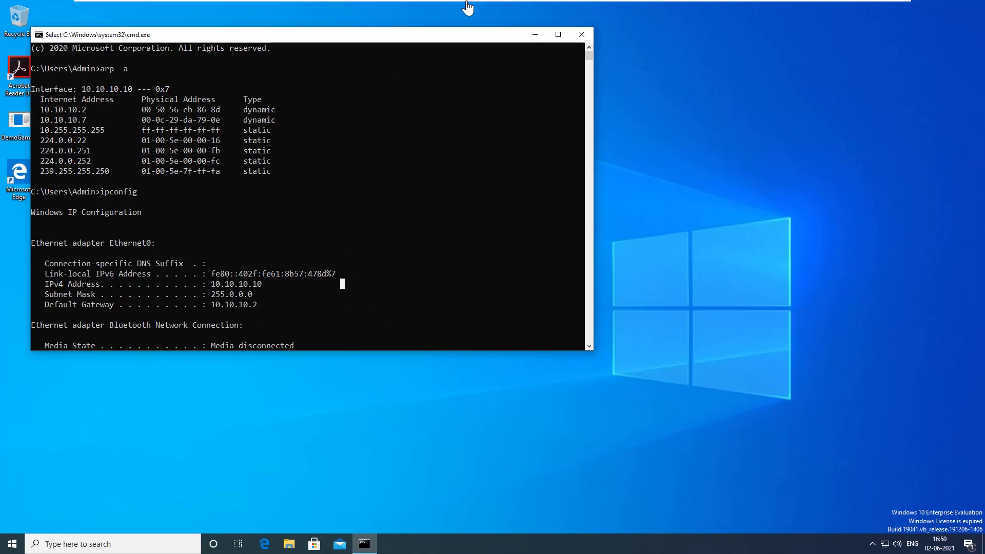
left_click(668, 12)
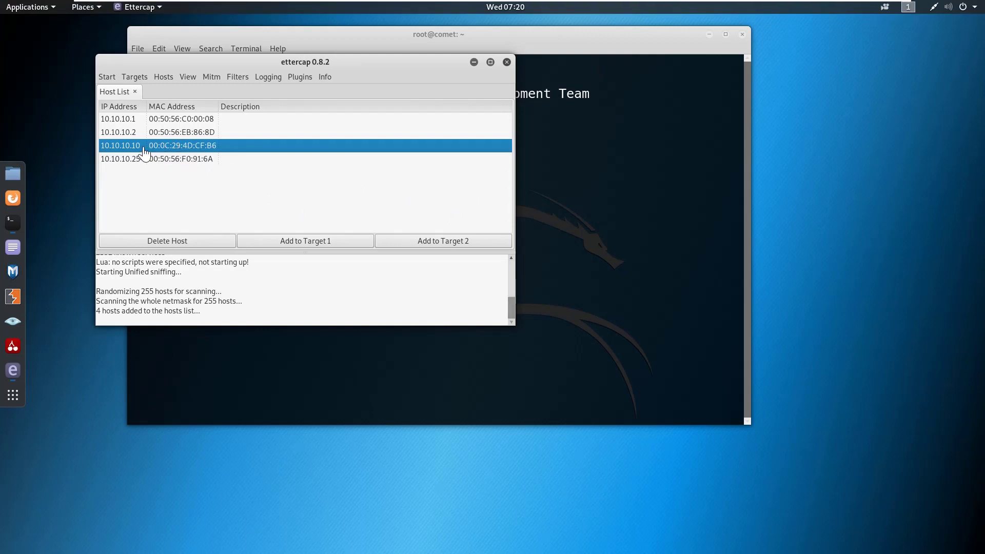
Add victim 10.10.10.10 as Target 1 and gateway 10.10.10.2 as Target 2
left_click(315, 243)
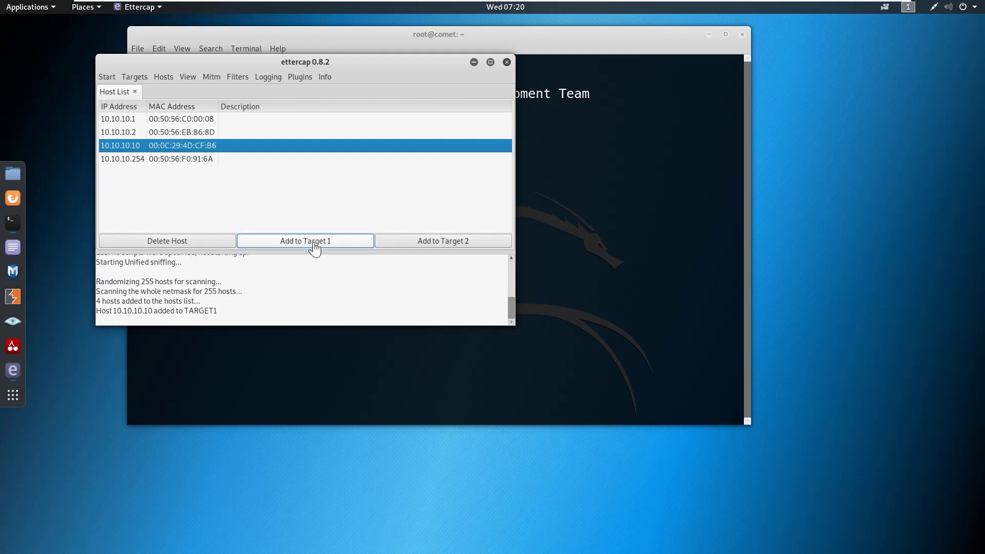
left_click(157, 132)
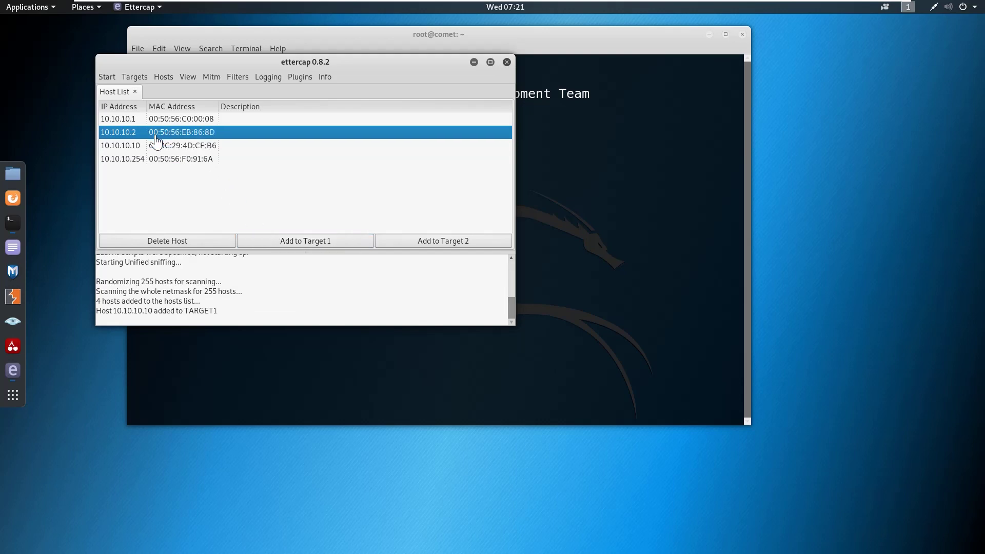
left_click(446, 243)
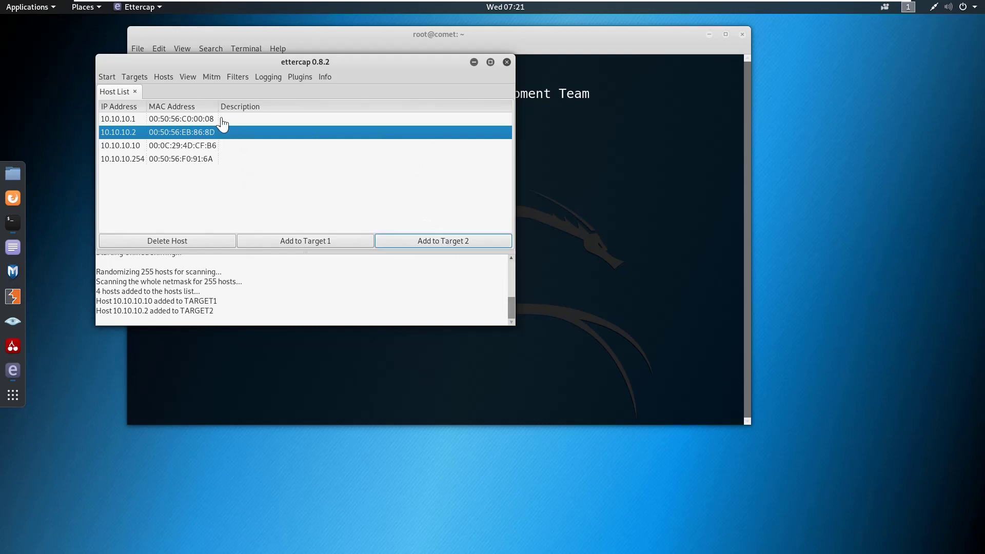
Start MITM ARP poisoning with 'Sniff remote connections' enabled
left_click(213, 77)
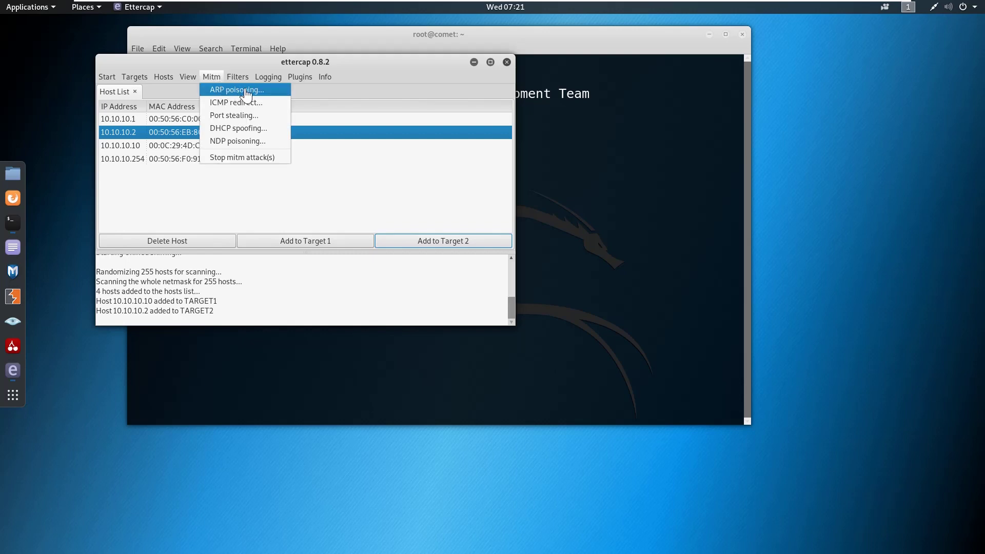
left_click(216, 79)
left_click(235, 90)
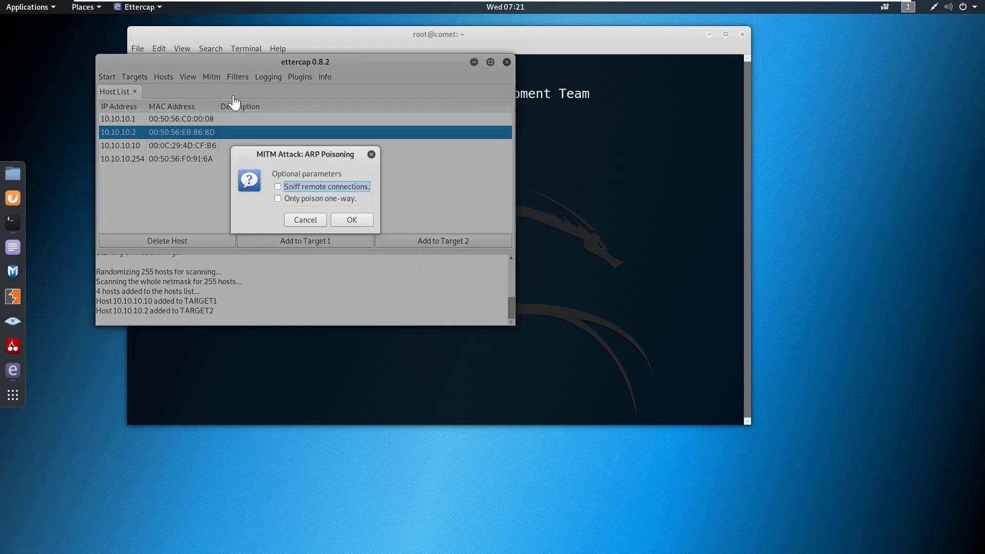
left_click(278, 187)
left_click(351, 220)
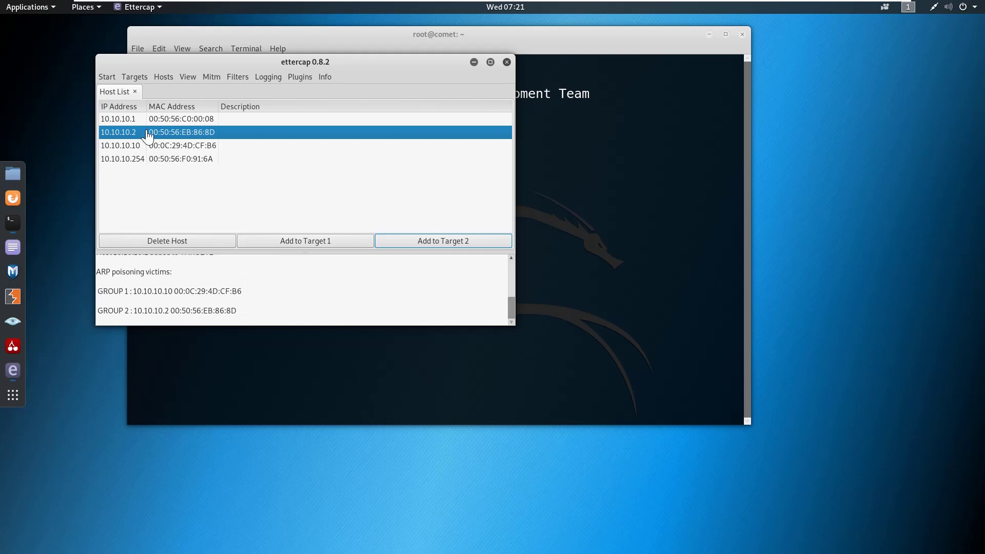
Start sniffing and check the log's sniffing-already-started message
left_click(109, 77)
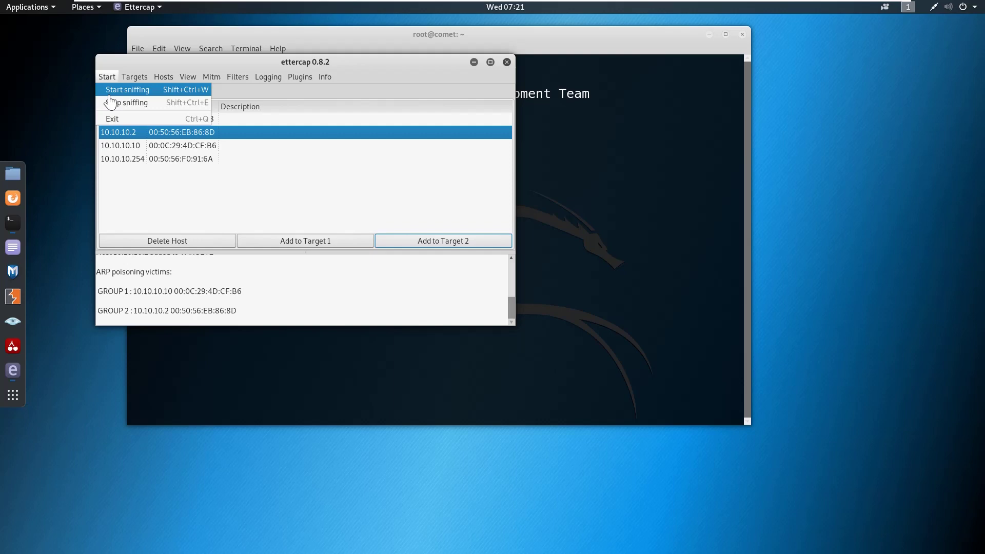
left_click(127, 90)
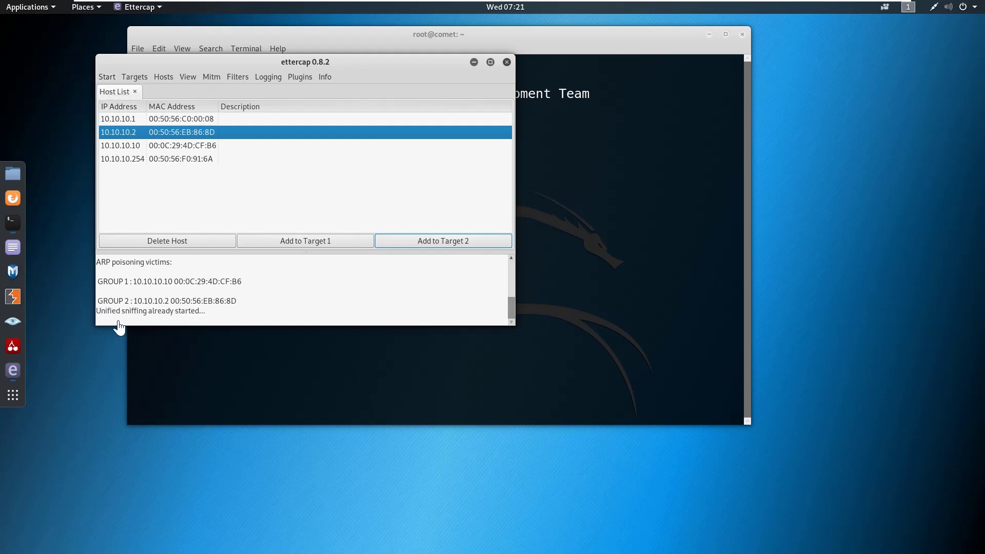
left_click_drag(152, 311, 226, 311)
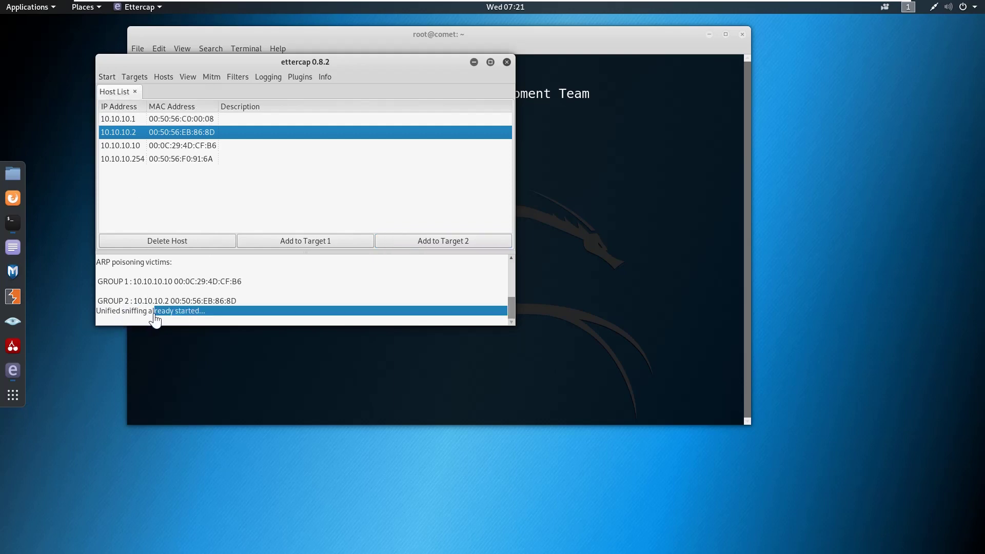
left_click(225, 311)
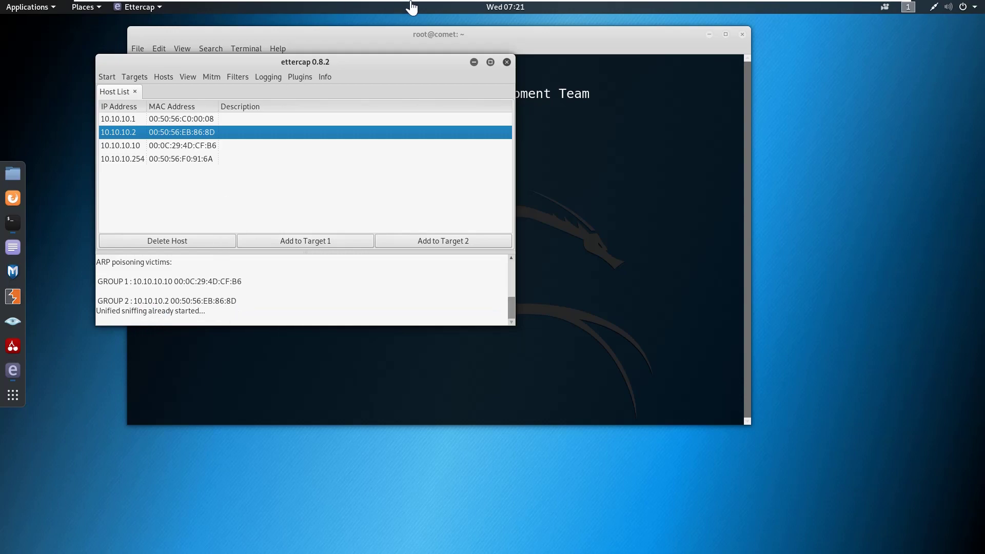
On Windows, rerun arp -a and mark 00-0c-29-da-79-0e on both 10.10.10.2 and 10.10.10.7
left_click(760, 12)
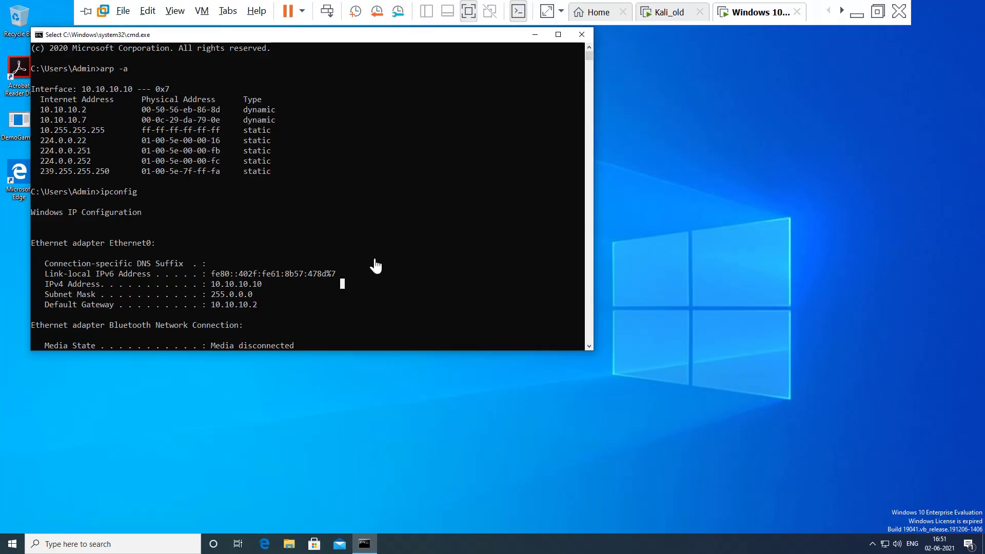
left_click(370, 276)
type("arp -a")
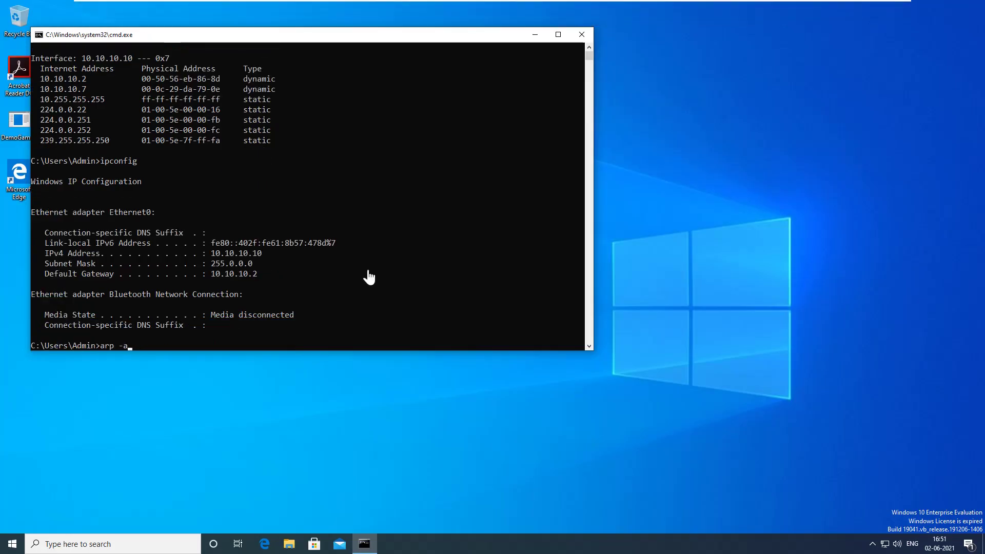
key("Return")
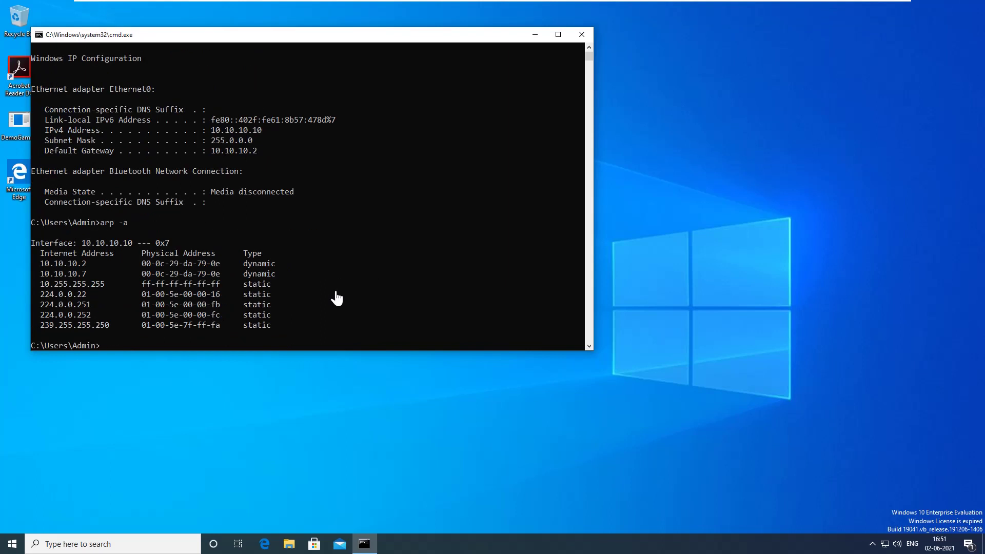
left_click(218, 274)
left_click_drag(220, 281, 38, 269)
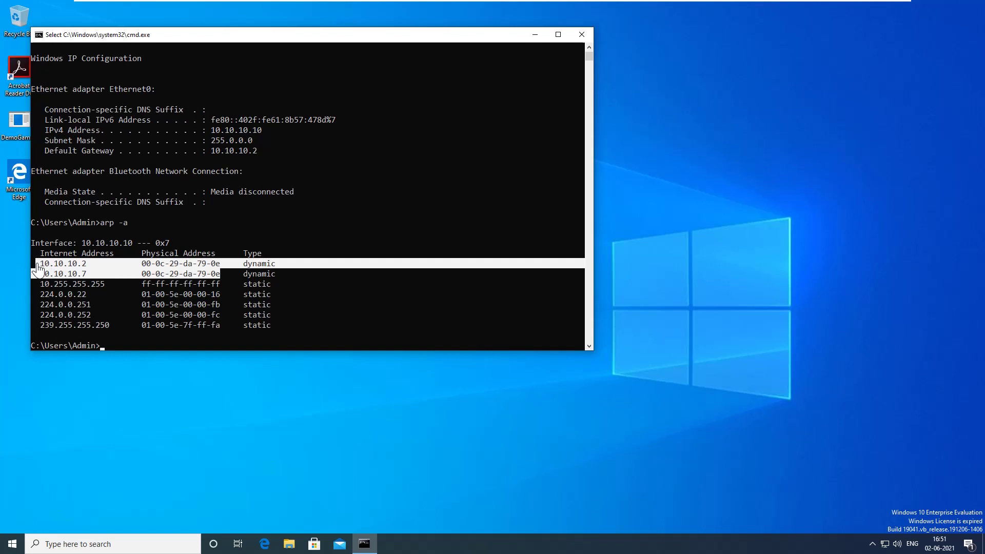
left_click(227, 276)
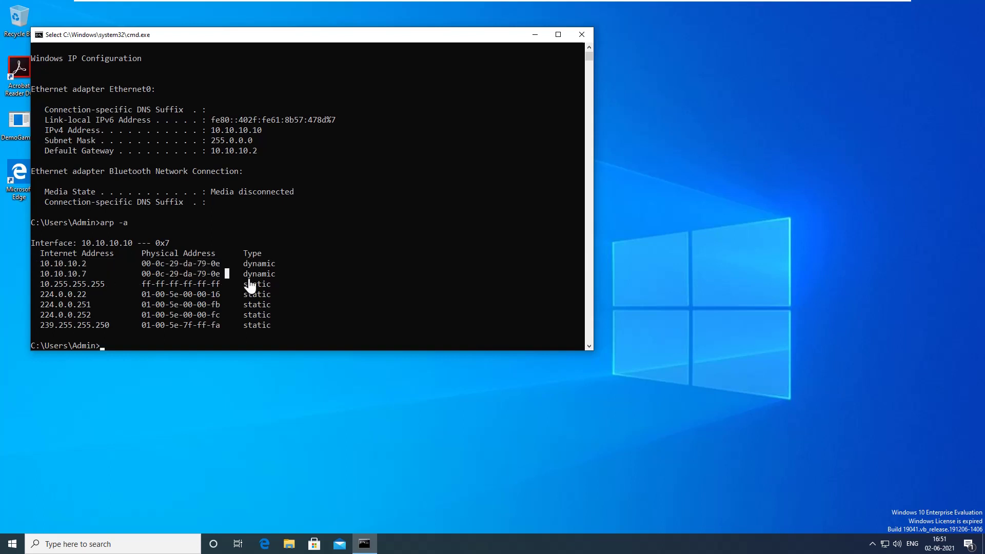
mouse_move(281, 276)
left_mouse_down()
mouse_move(125, 280)
mouse_move(211, 274)
left_mouse_up()
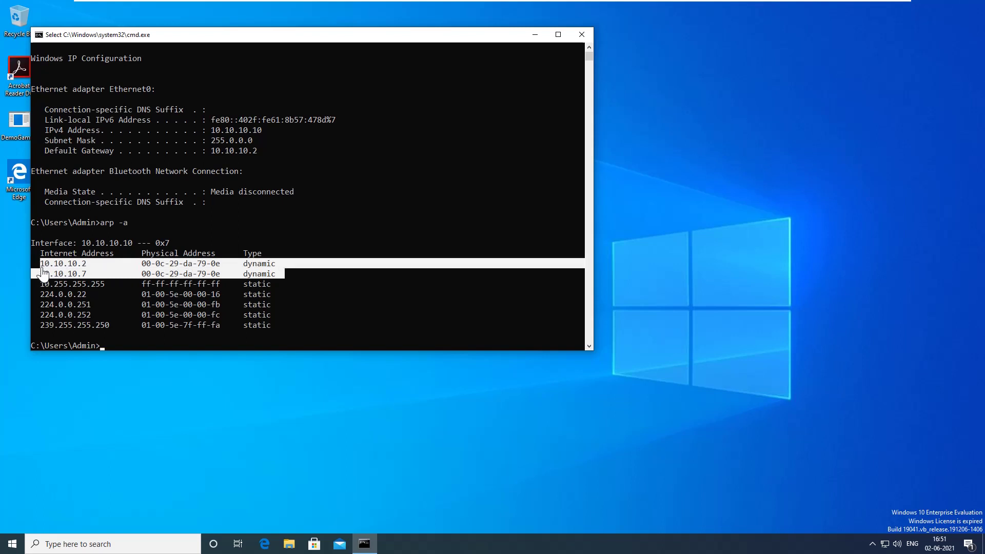
left_click(224, 275)
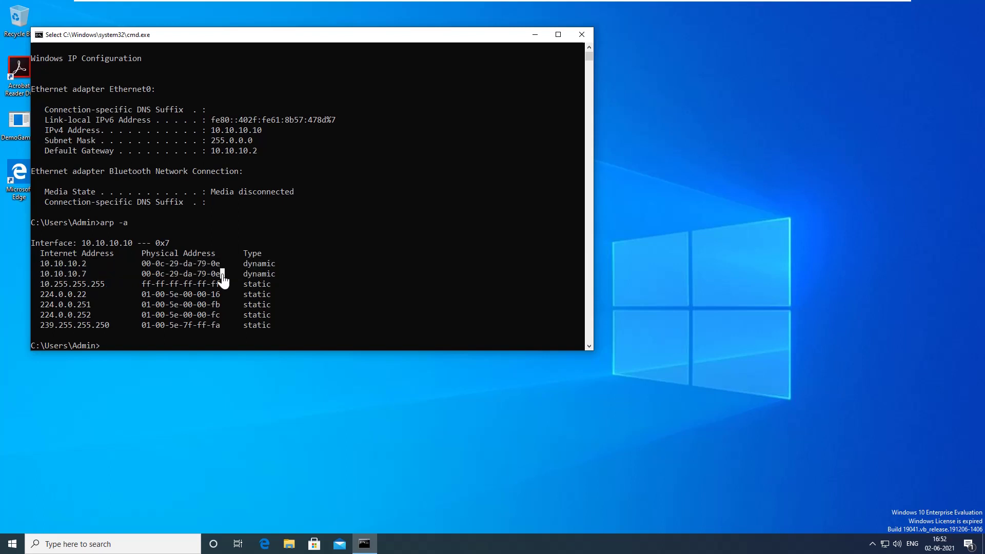
mouse_move(224, 275)
left_mouse_down()
mouse_move(41, 275)
mouse_move(39, 265)
left_mouse_up()
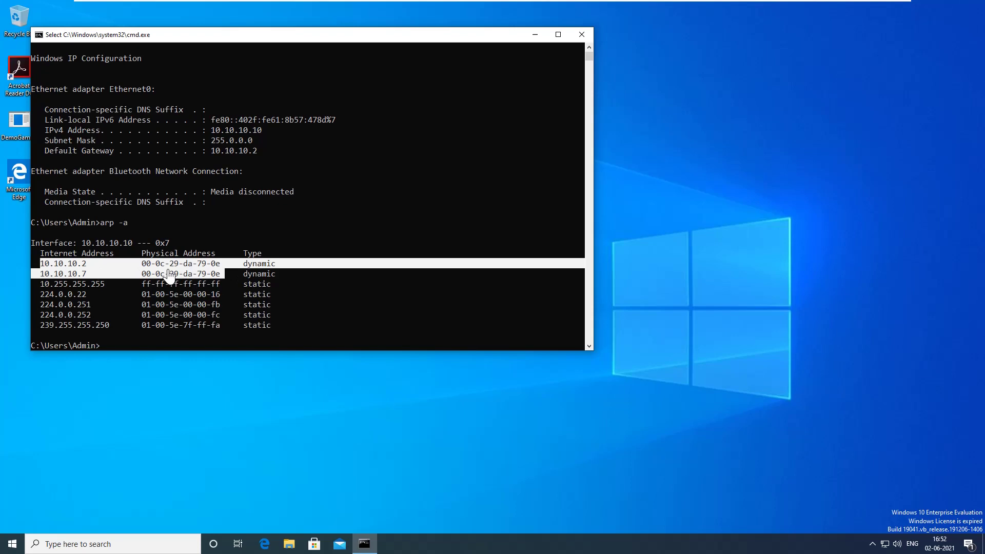
scroll(167, 282, "up", 3)
scroll(207, 288, "up", 3)
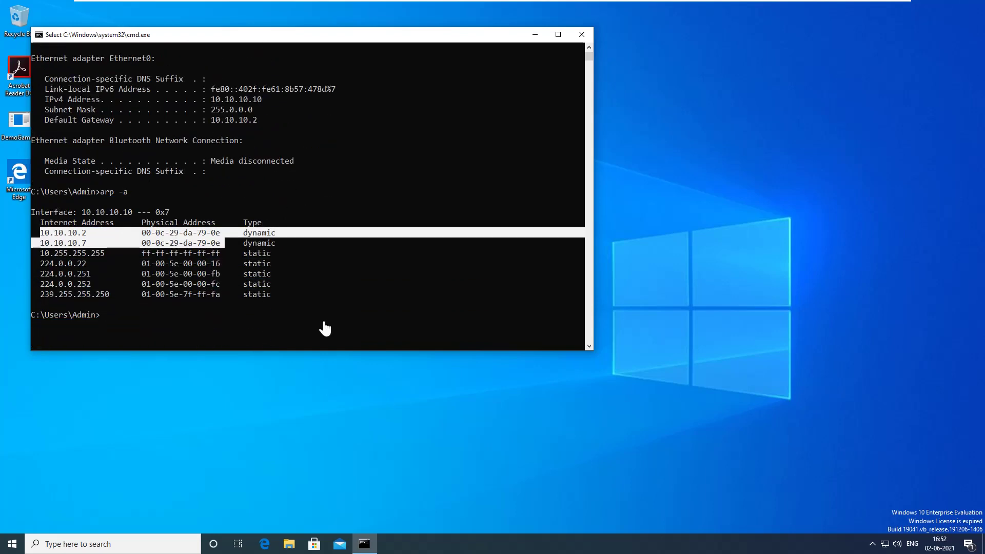
Open Edge on the victim, glance at Kali, and return to browse login.ebiquity.com
left_click(265, 544)
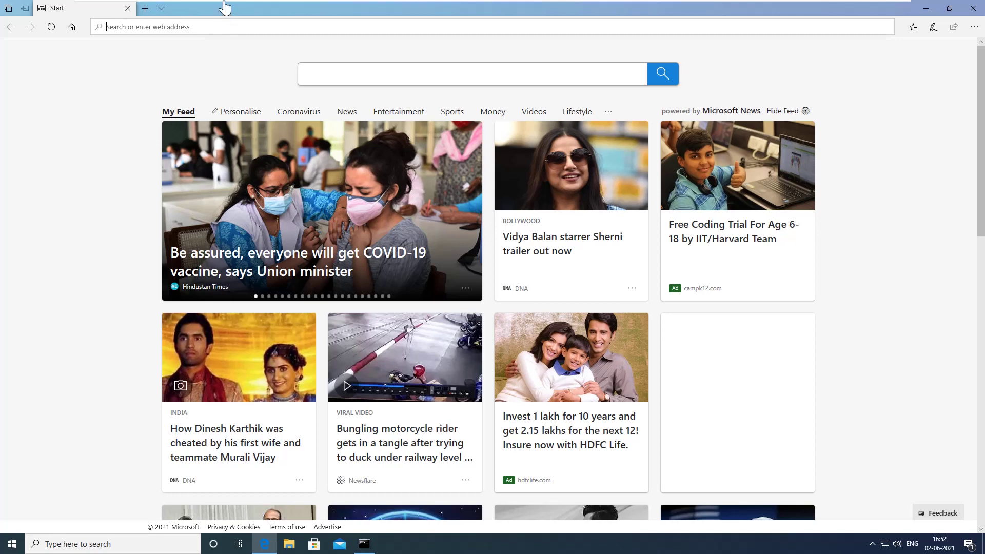
mouse_move(493, 1)
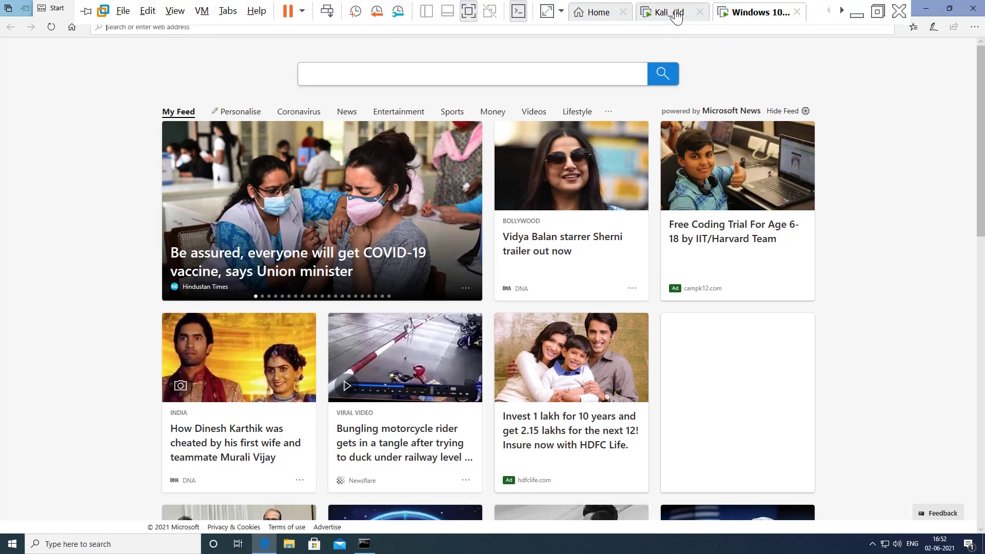
left_click(669, 13)
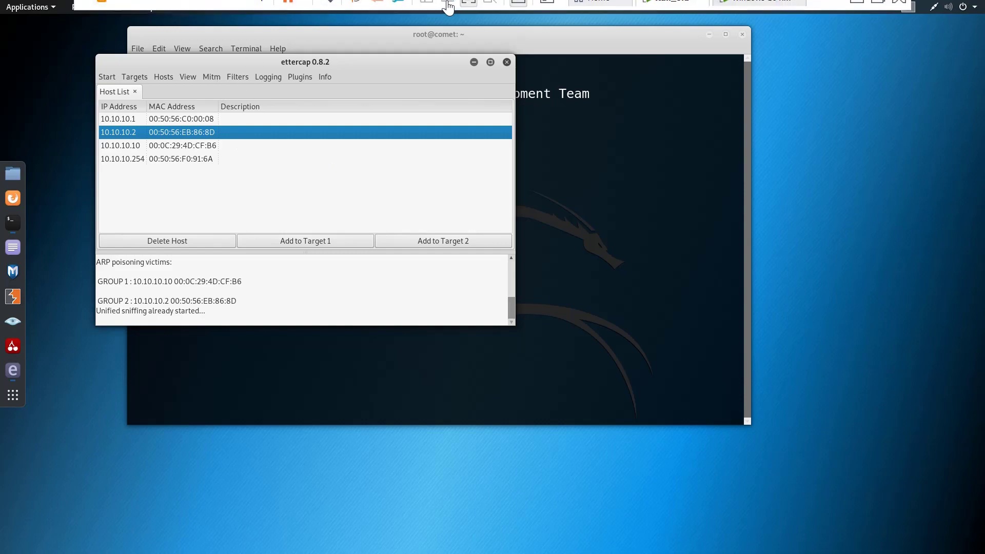
left_click(750, 12)
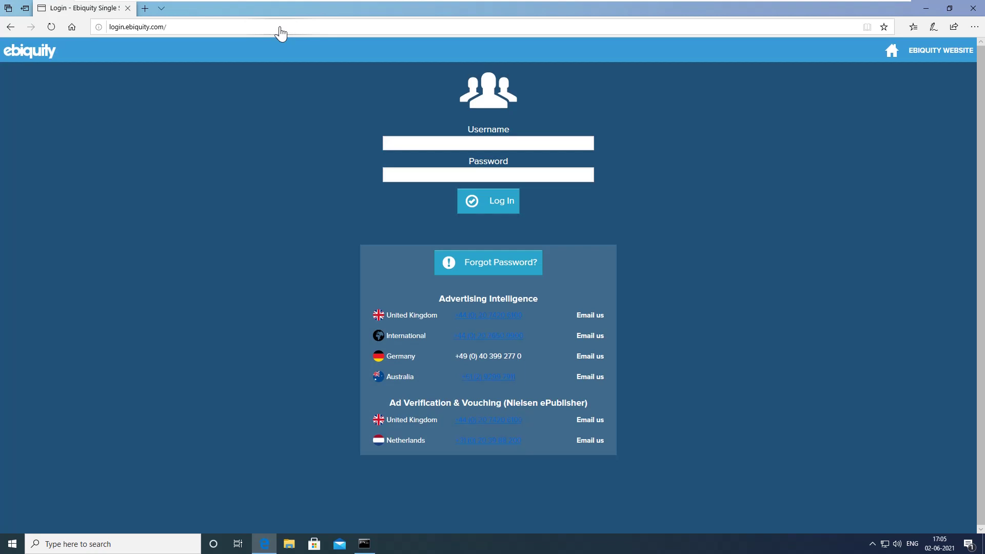
Log in to Ebiquity as comet with a password, then switch to Kali
left_click(406, 146)
type("comet")
key("Tab")
type("****")
type("*")
key("Return")
left_click(484, 201)
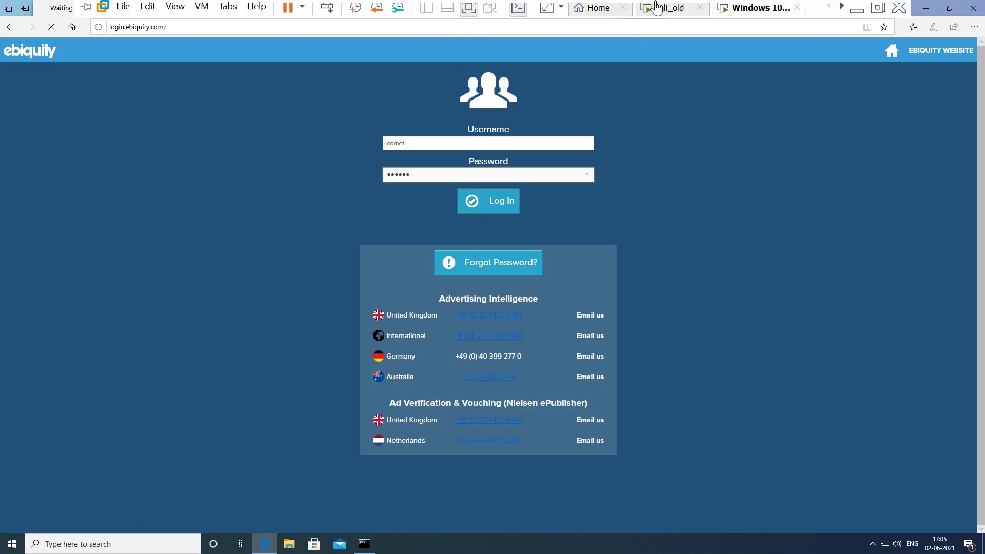
left_click(669, 14)
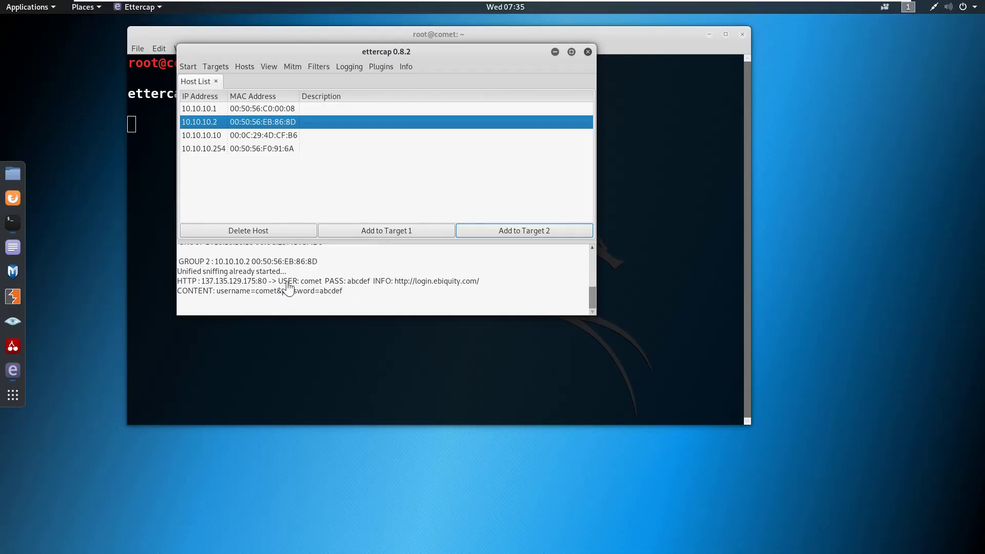
left_click_drag(282, 282, 319, 282)
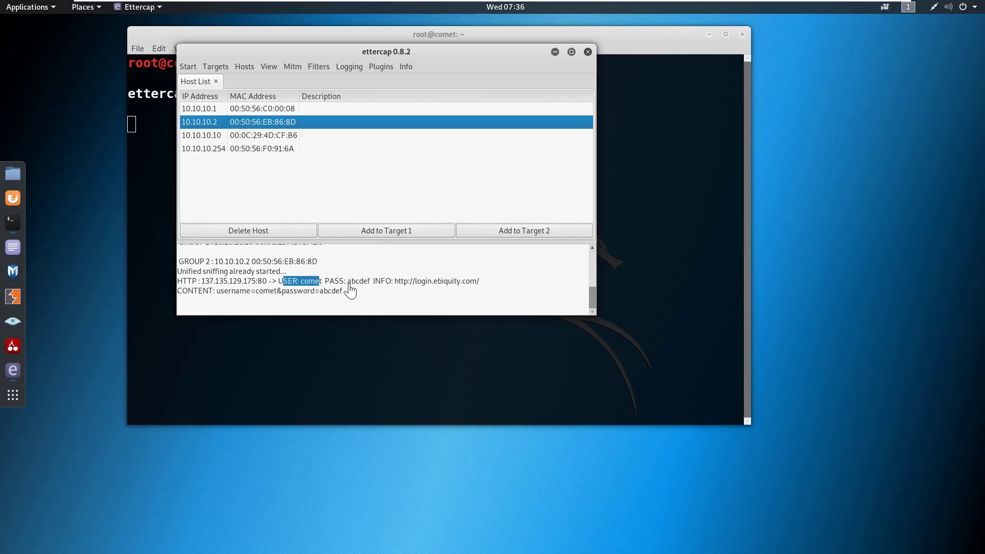
left_click_drag(347, 281, 374, 286)
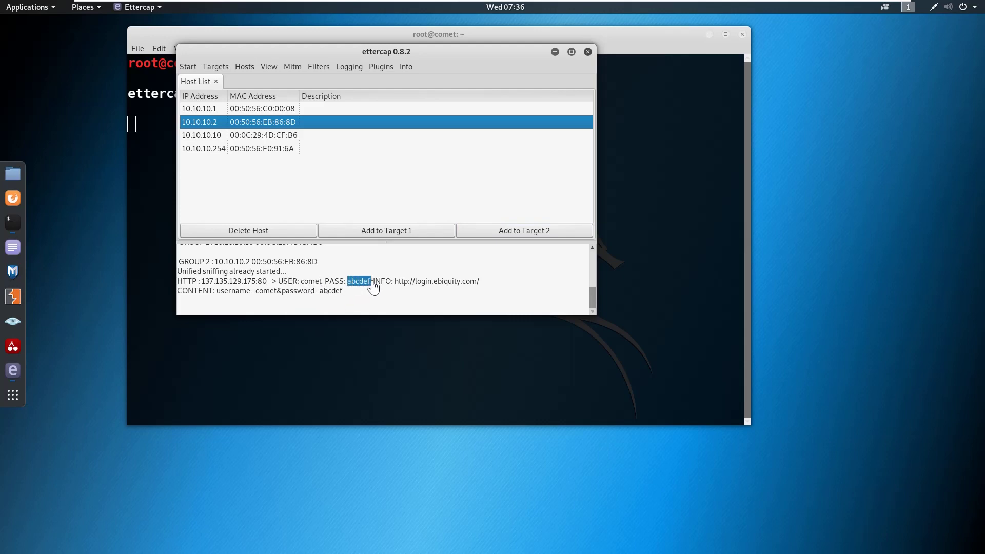